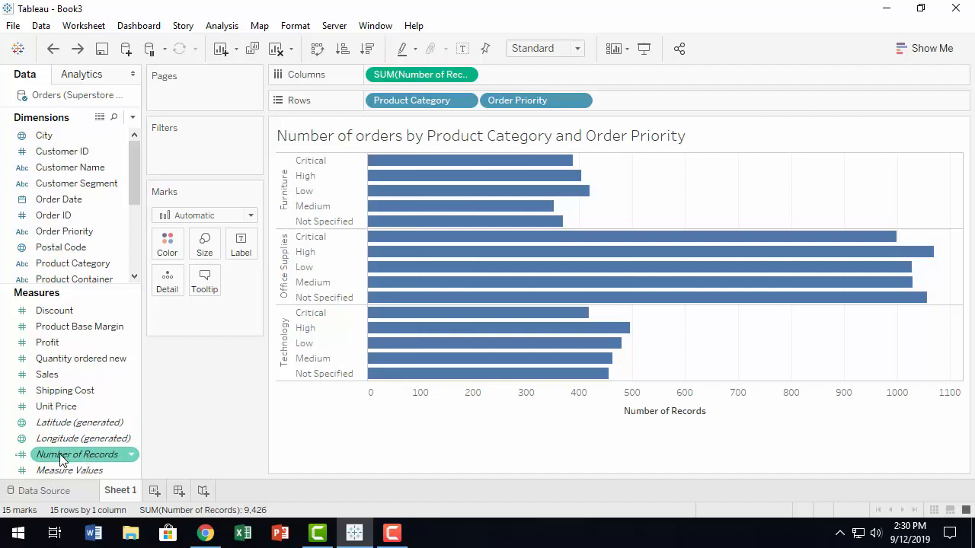
# Step: Label the bars with Number of Records and enlarge the chart's height so the rows are taller
pyautogui.moveTo(61, 459); pyautogui.dragTo(241, 250)
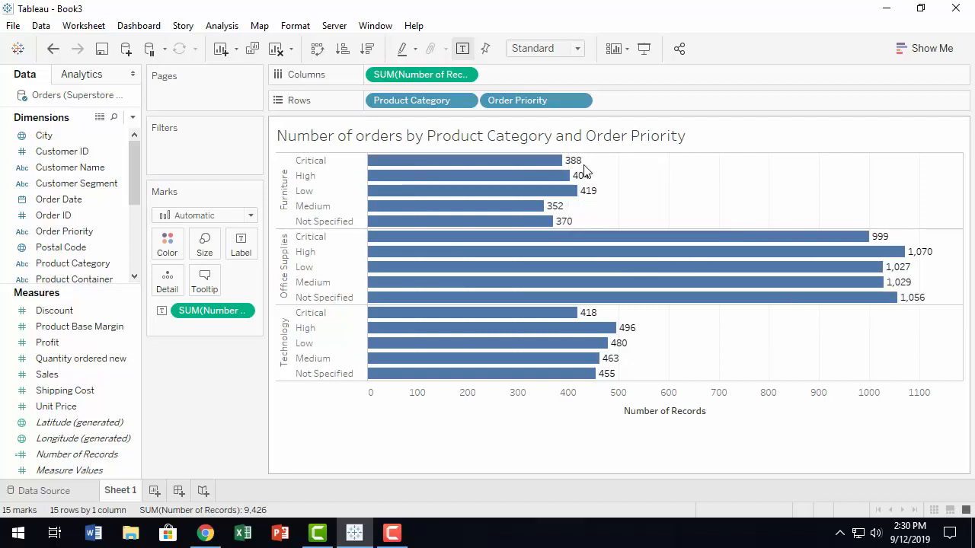
pyautogui.moveTo(565, 166)
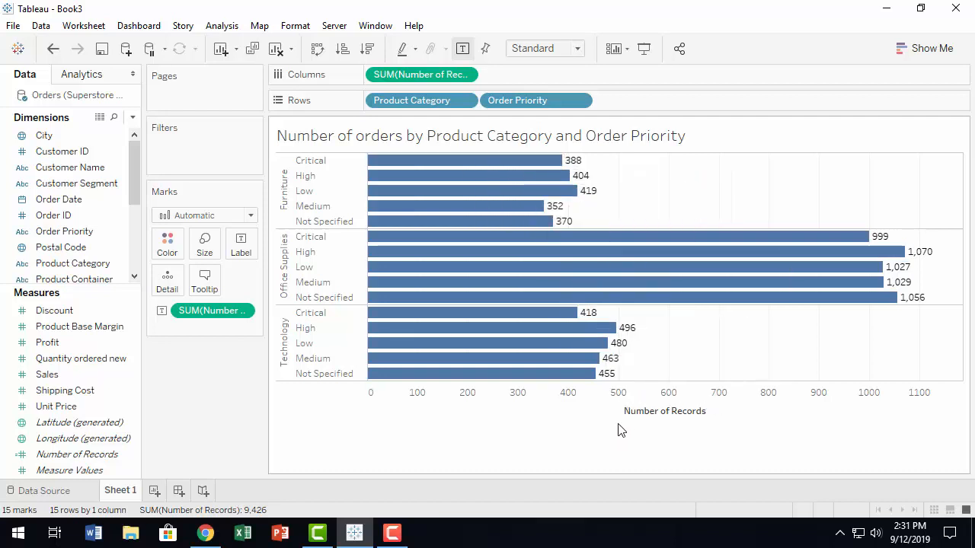
pyautogui.moveTo(615, 421); pyautogui.dragTo(615, 450)
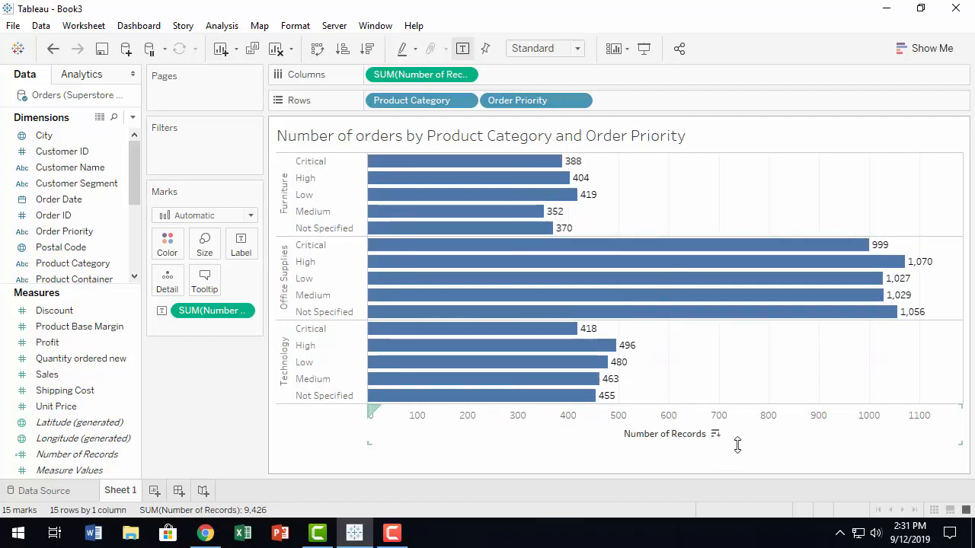
pyautogui.moveTo(737, 445); pyautogui.dragTo(734, 459)
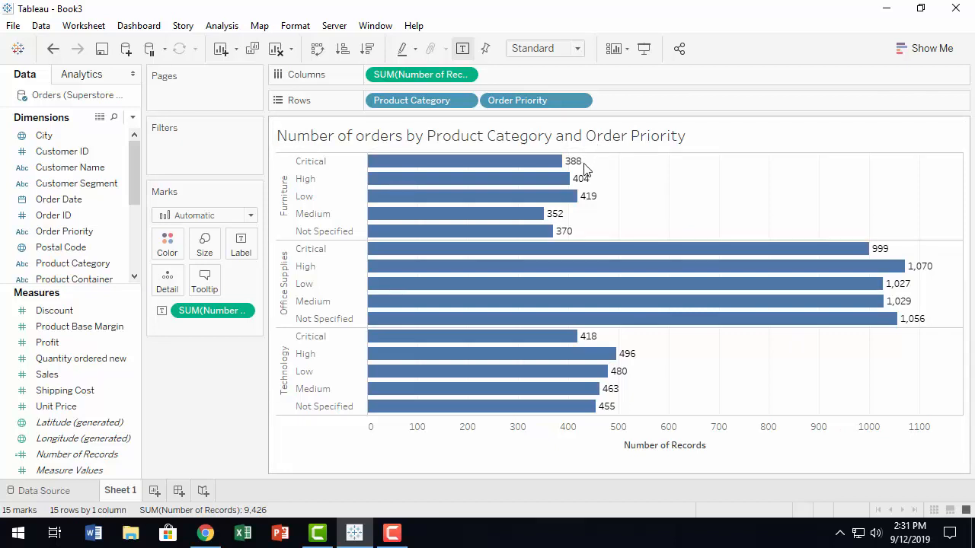
pyautogui.moveTo(579, 172)
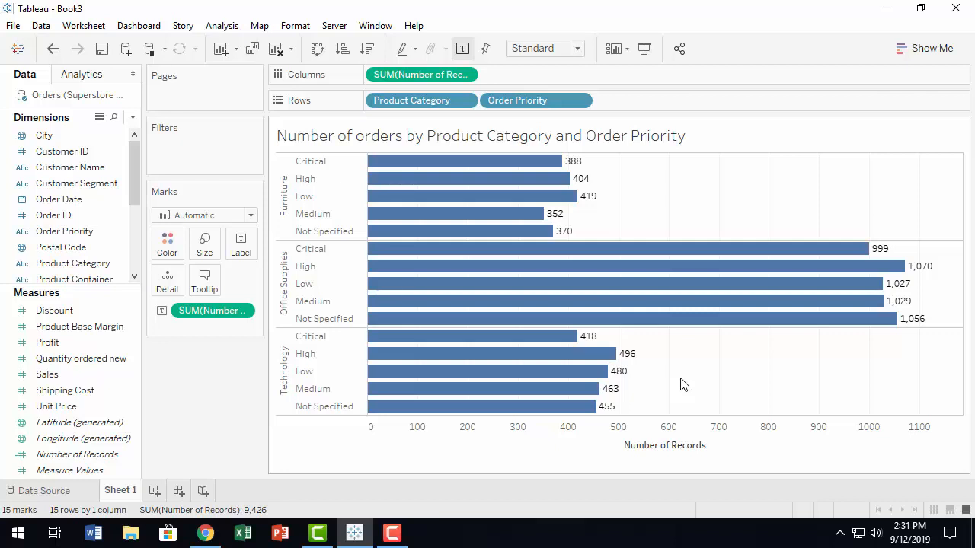
# Step: Try a constant reference line across the entire table, then undo it
pyautogui.click(87, 74)
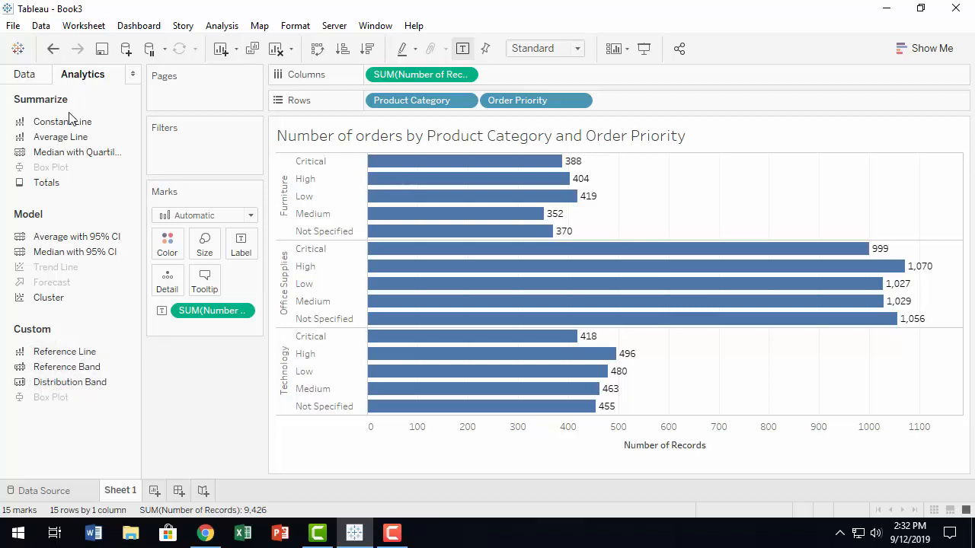
pyautogui.moveTo(67, 126); pyautogui.dragTo(48, 135)
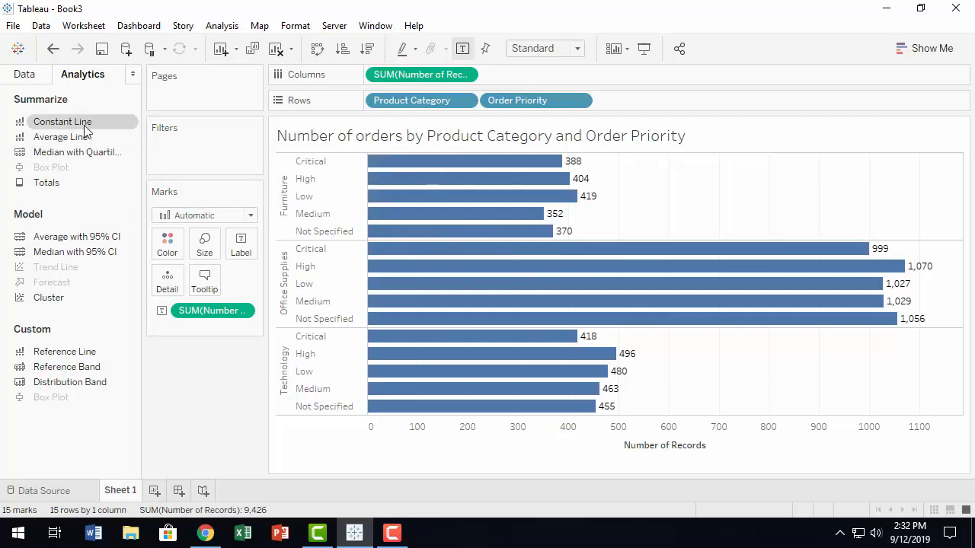
pyautogui.moveTo(84, 127); pyautogui.dragTo(402, 185)
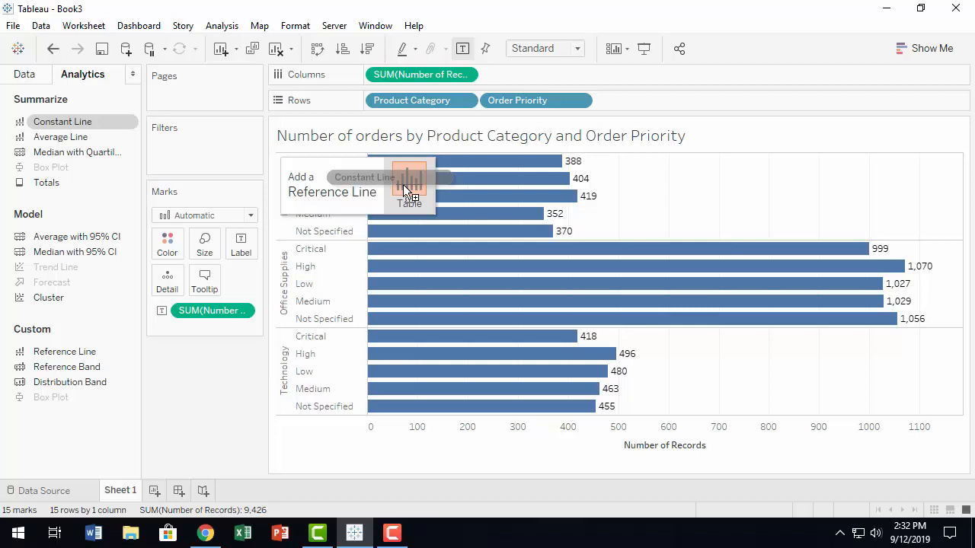
pyautogui.moveTo(405, 189)
pyautogui.mouseDown()
pyautogui.moveTo(118, 134)
pyautogui.moveTo(393, 193)
pyautogui.moveTo(409, 185)
pyautogui.mouseUp()
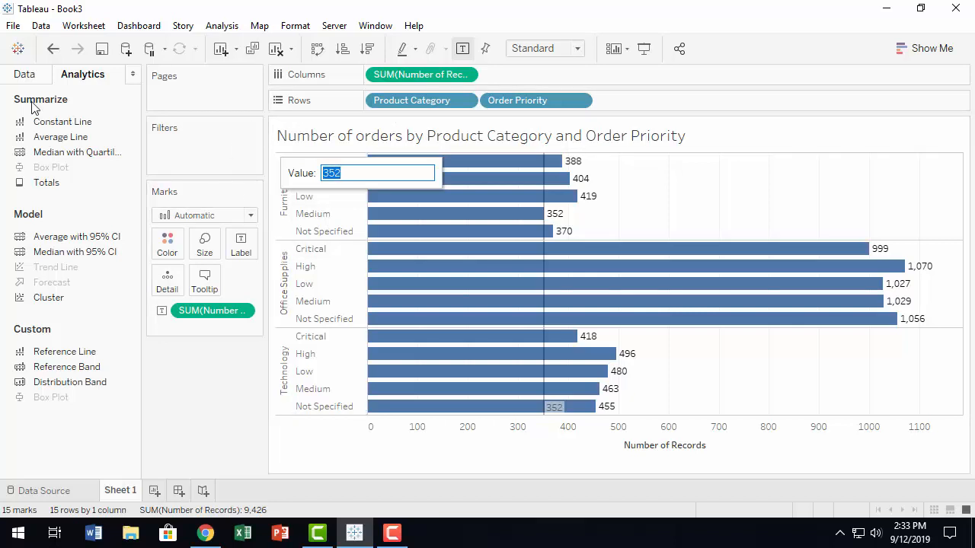
pyautogui.click(52, 50)
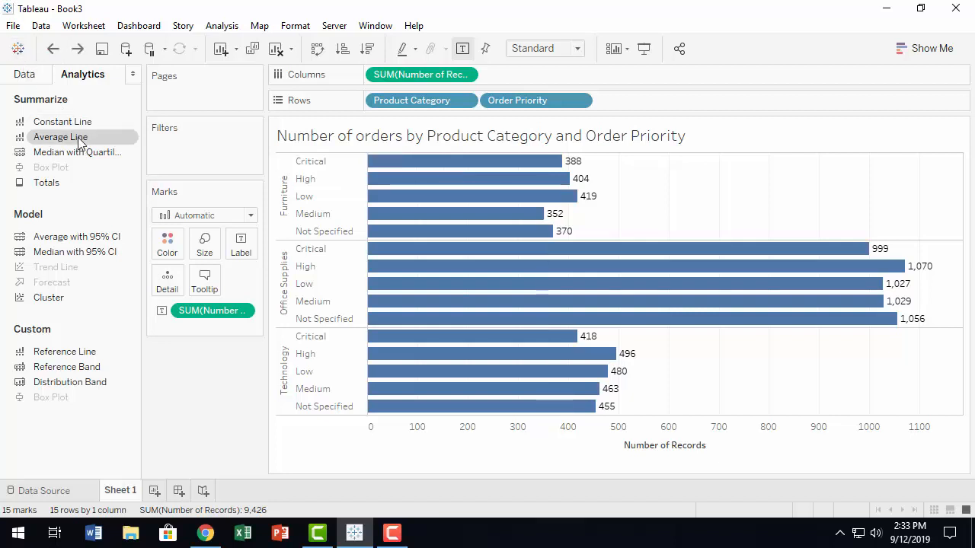
# Step: Add an average line across the entire table, inspect its value, and undo the line
pyautogui.moveTo(80, 144); pyautogui.dragTo(408, 186)
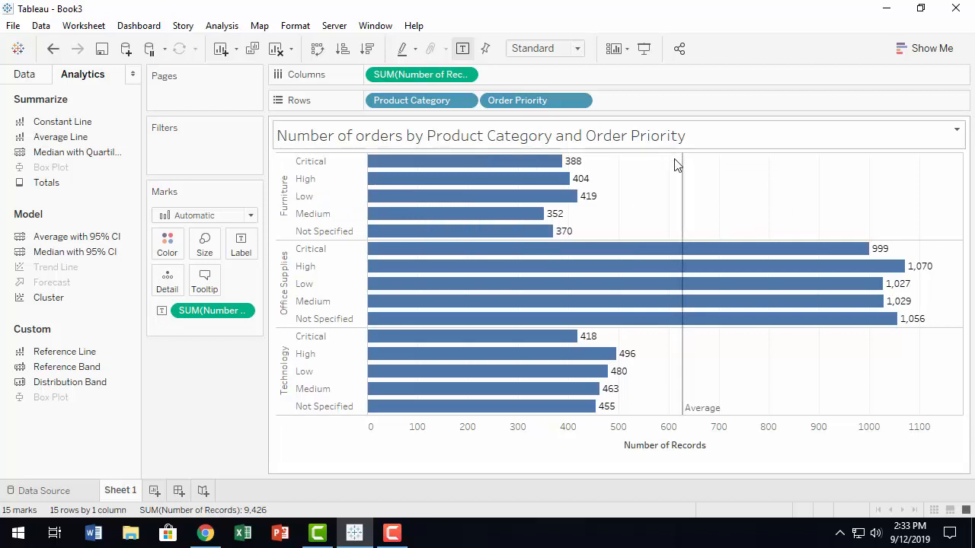
pyautogui.click(707, 415)
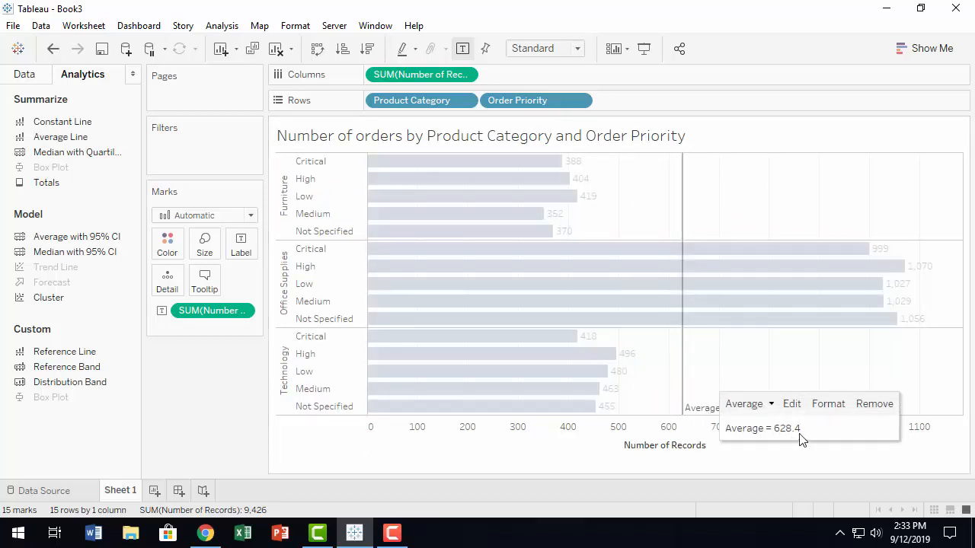
pyautogui.click(810, 467)
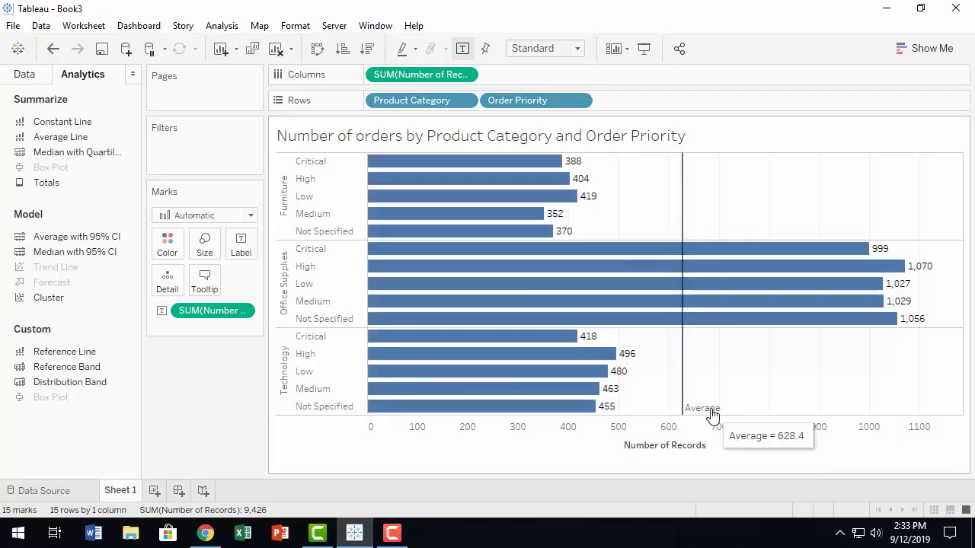
pyautogui.moveTo(711, 415)
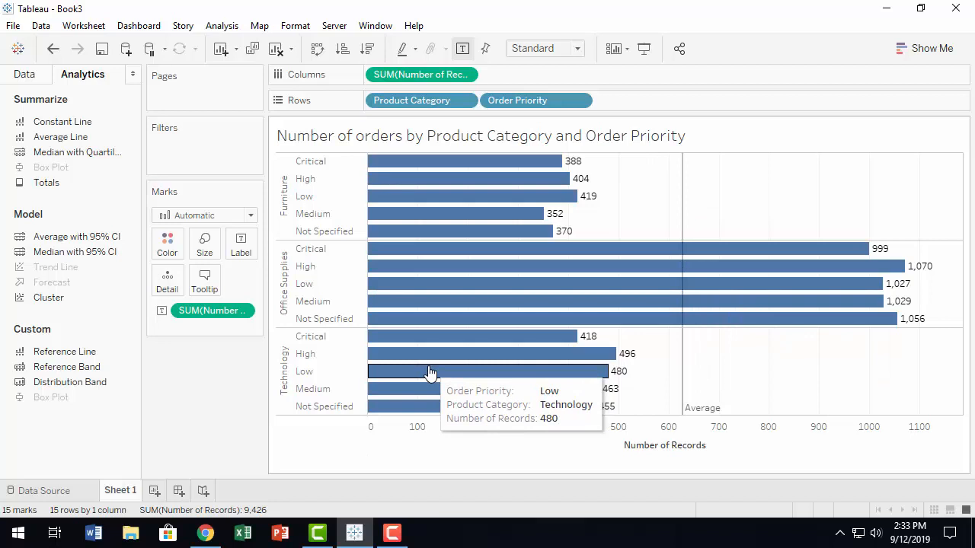
pyautogui.click(54, 51)
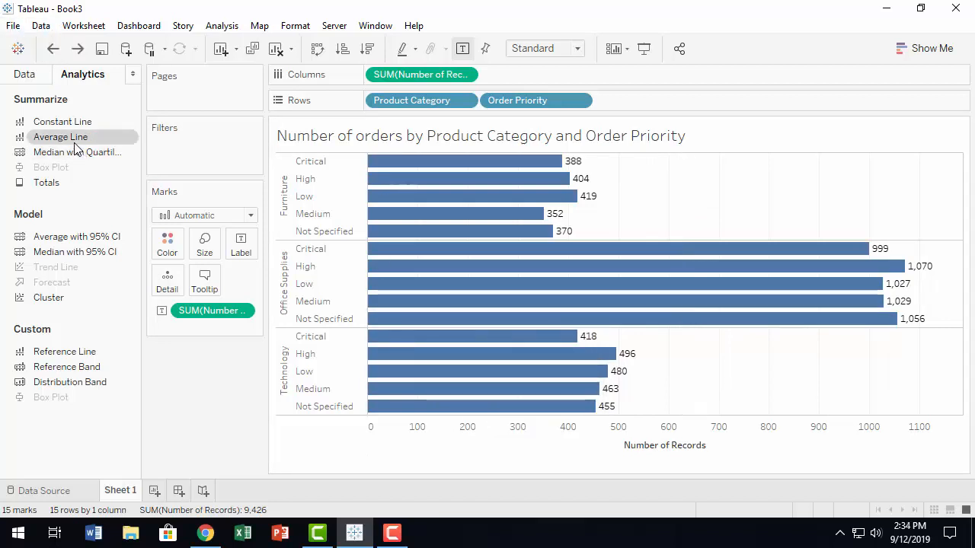
# Step: Try an average line per pane, one for each product category, then undo it
pyautogui.moveTo(75, 145); pyautogui.dragTo(464, 181)
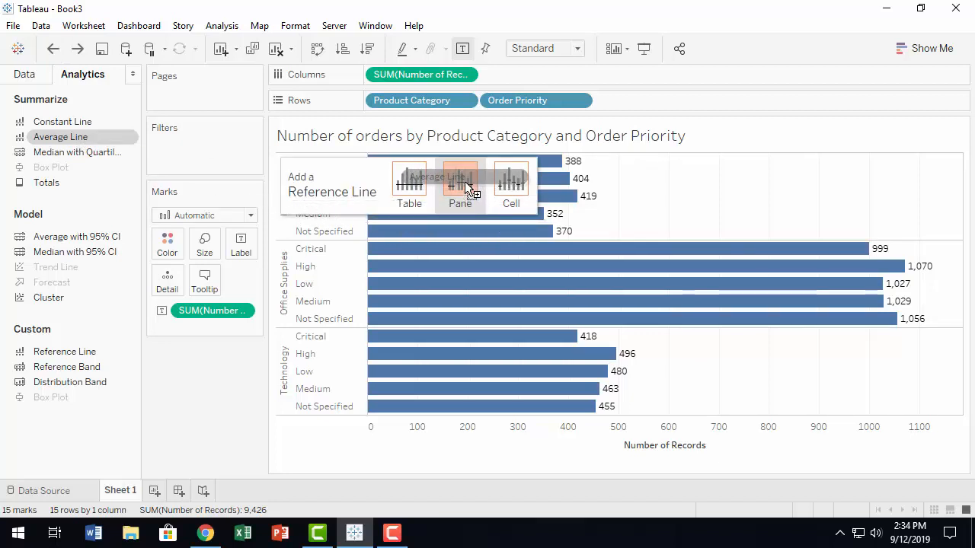
pyautogui.moveTo(464, 181); pyautogui.dragTo(465, 184)
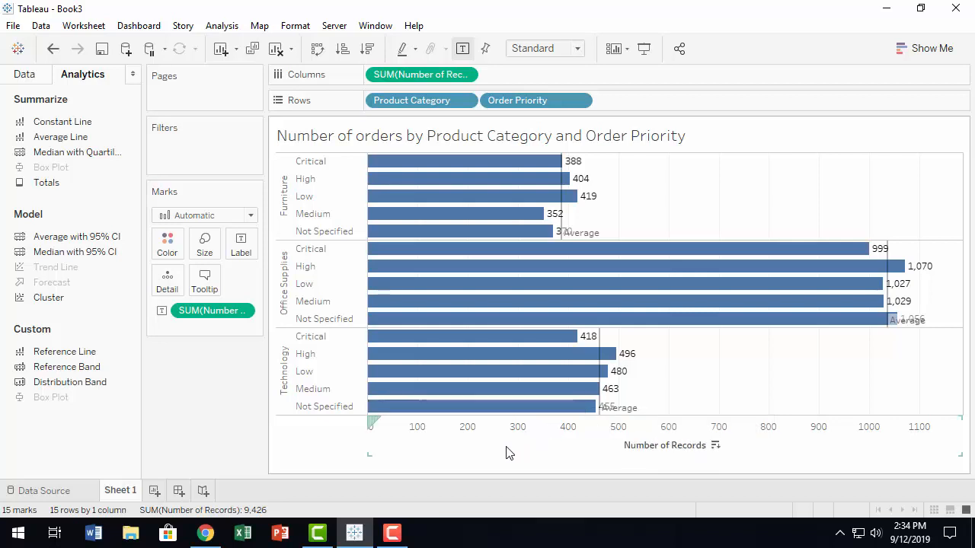
pyautogui.click(52, 48)
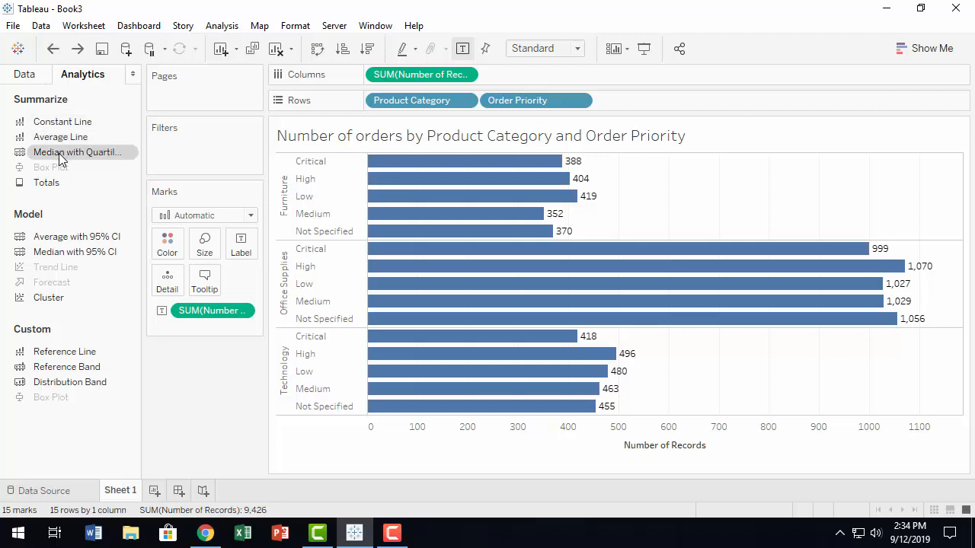
# Step: Add an average line per cell and remove the Number of Records label from the marks
pyautogui.moveTo(61, 137); pyautogui.dragTo(514, 190)
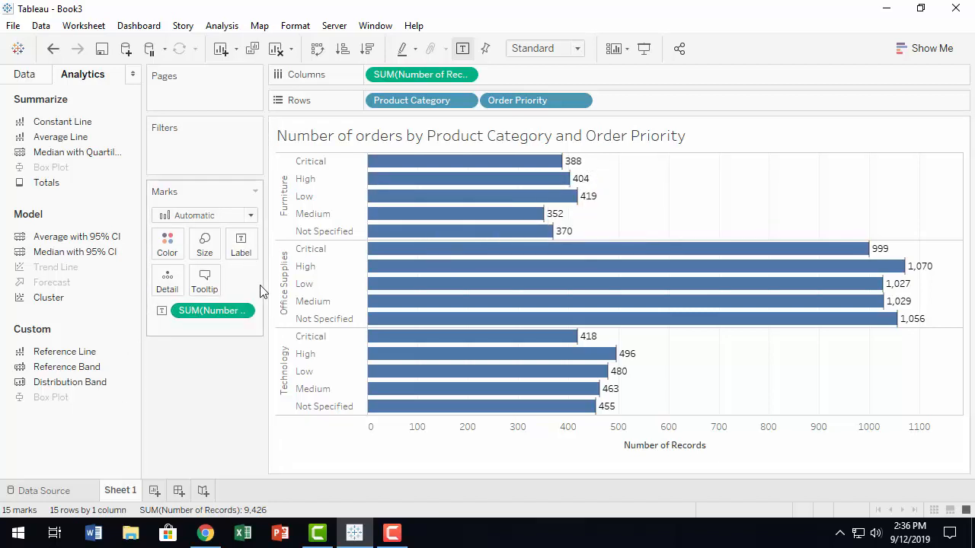
pyautogui.click(241, 311)
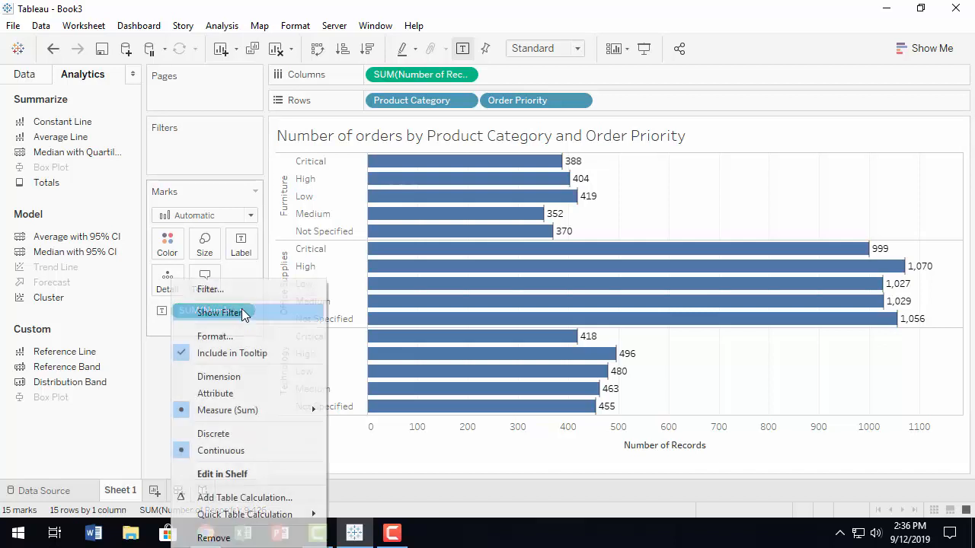
pyautogui.click(227, 540)
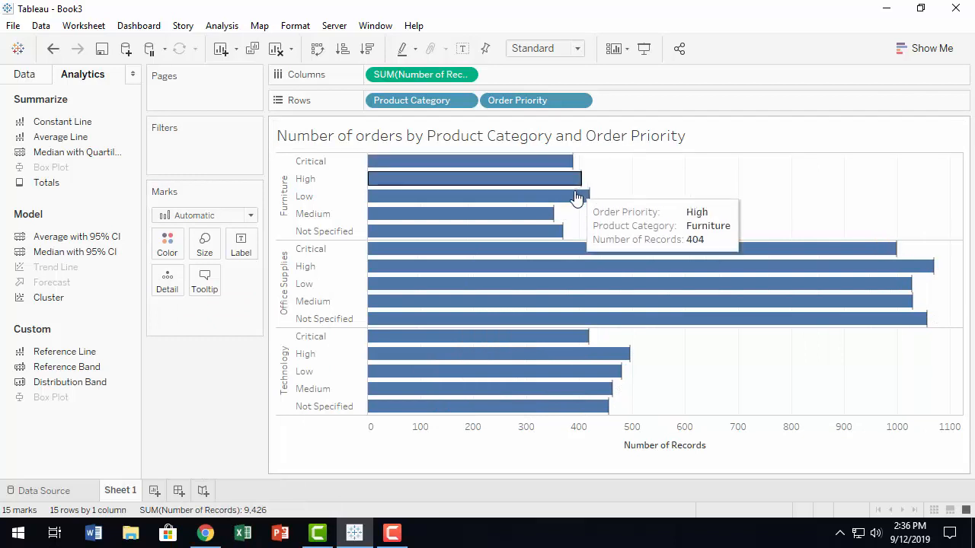
# Step: Edit the per-cell average reference line to show Value as its label and set its line style to None
pyautogui.moveTo(575, 200)
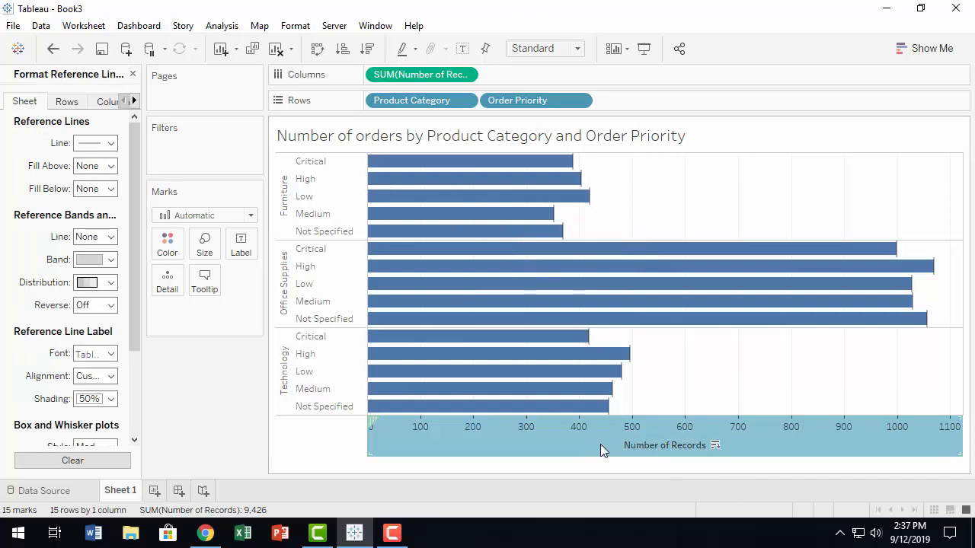
pyautogui.rightClick(600, 444)
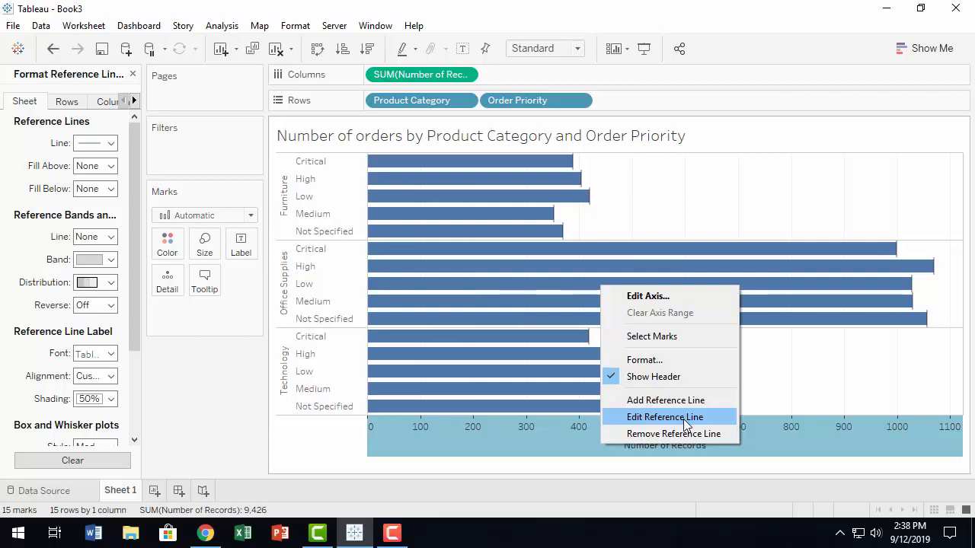
pyautogui.click(683, 419)
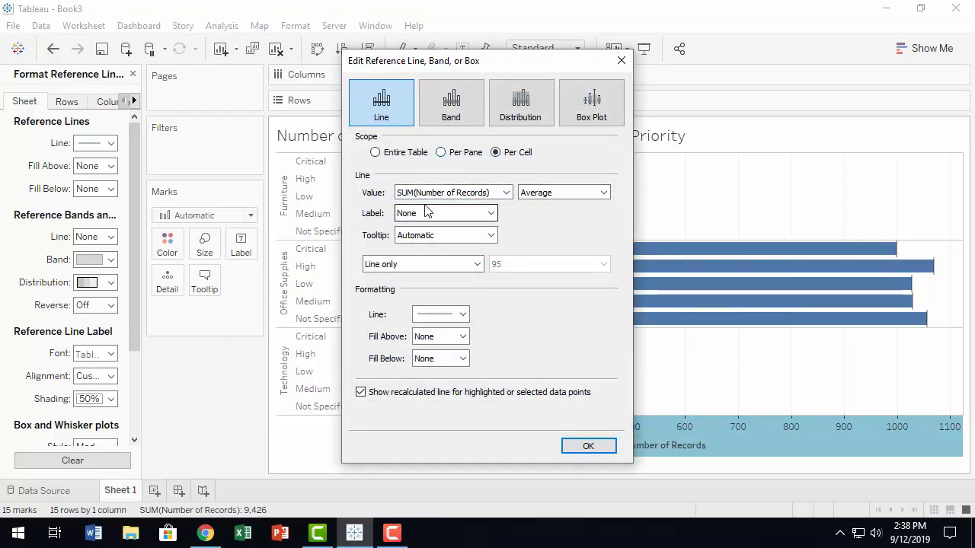
pyautogui.click(491, 219)
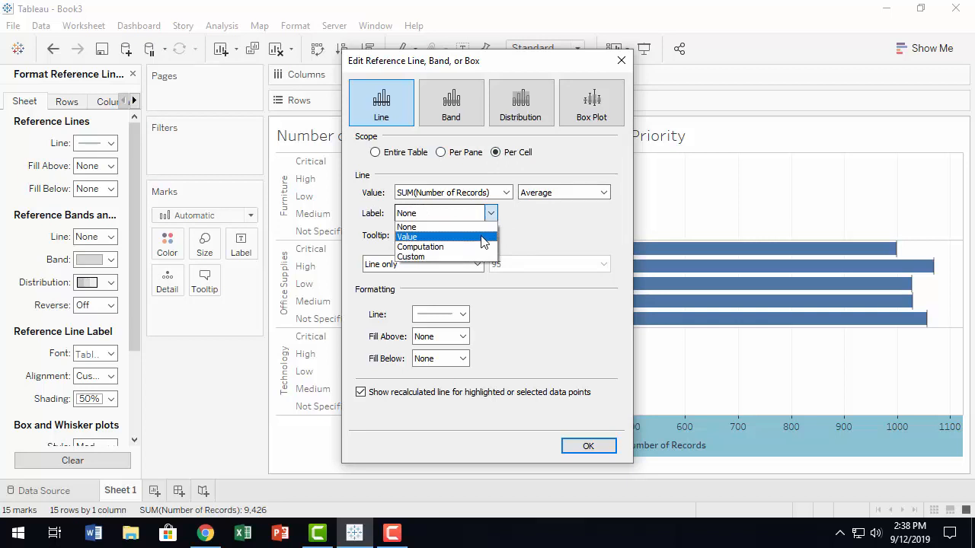
pyautogui.click(485, 237)
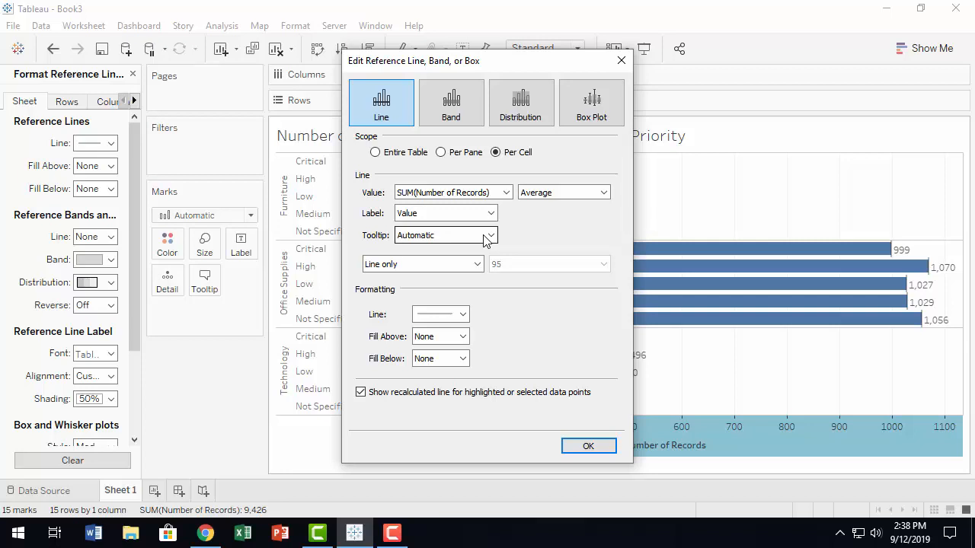
pyautogui.click(462, 316)
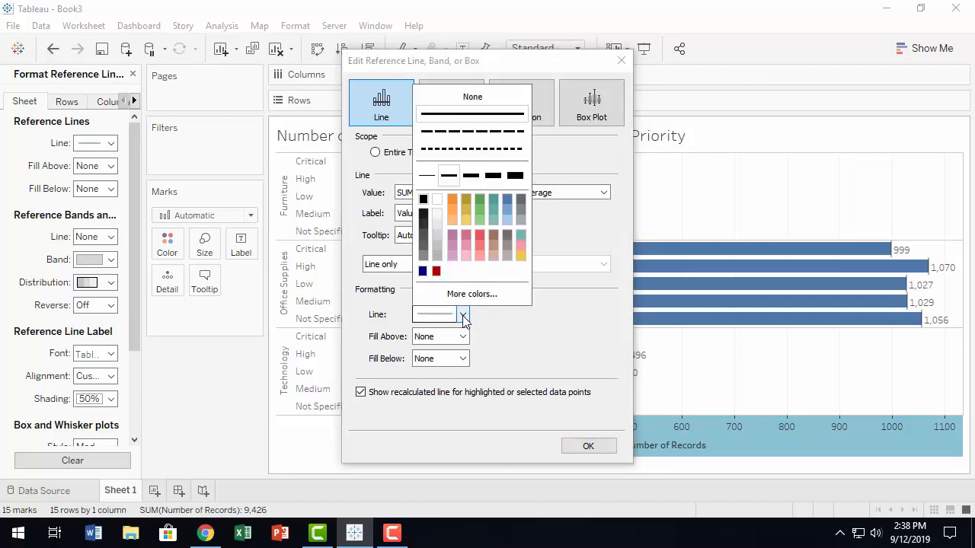
pyautogui.click(466, 98)
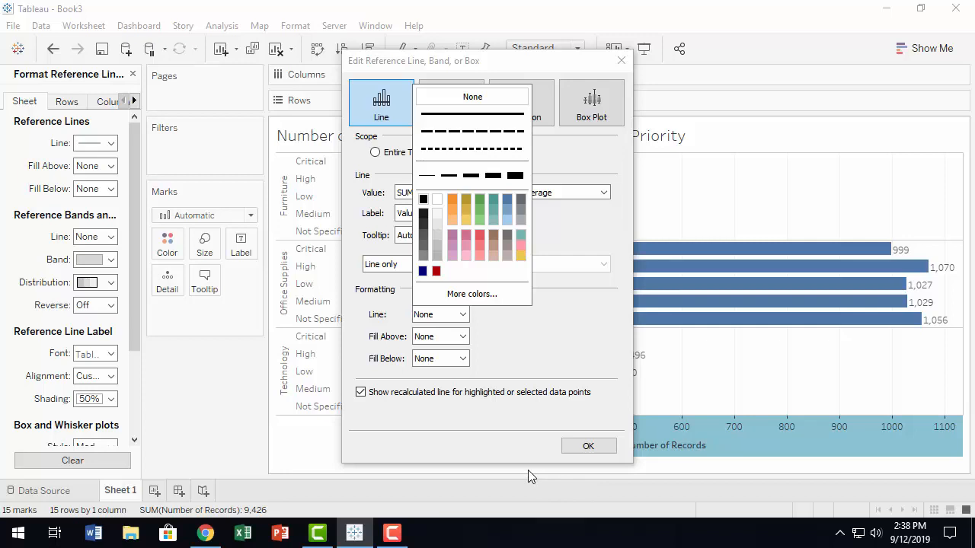
pyautogui.doubleClick(591, 449)
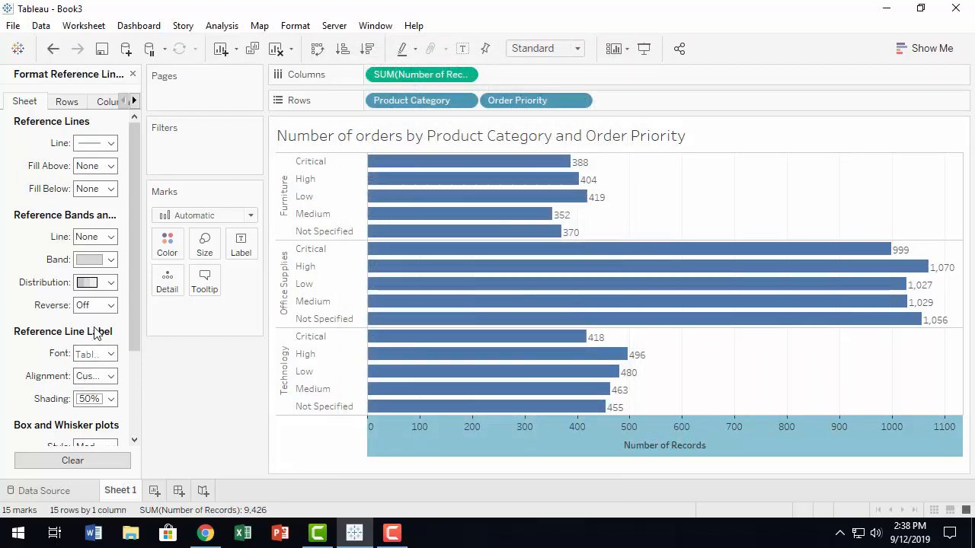
# Step: Align the reference line labels horizontally to the left and set their shading to 0%
pyautogui.click(111, 377)
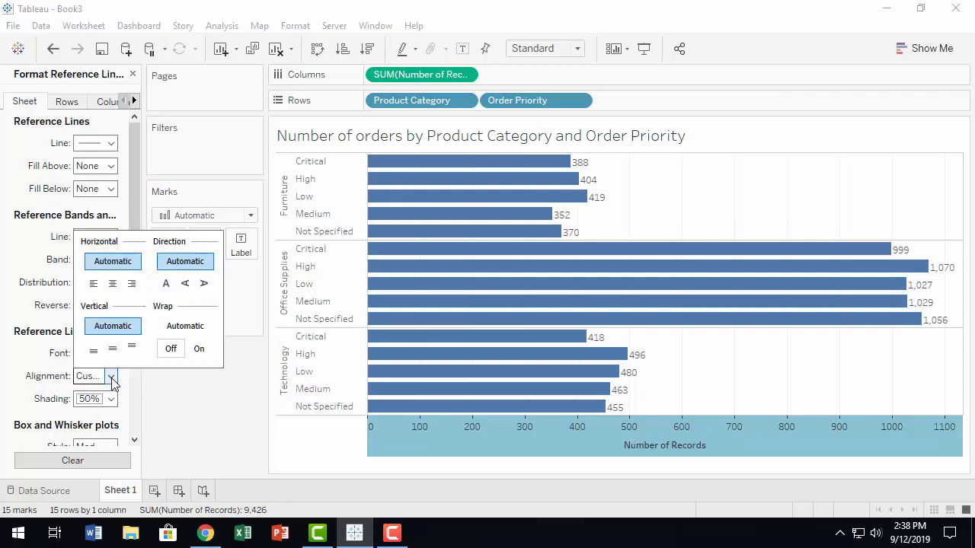
pyautogui.click(93, 283)
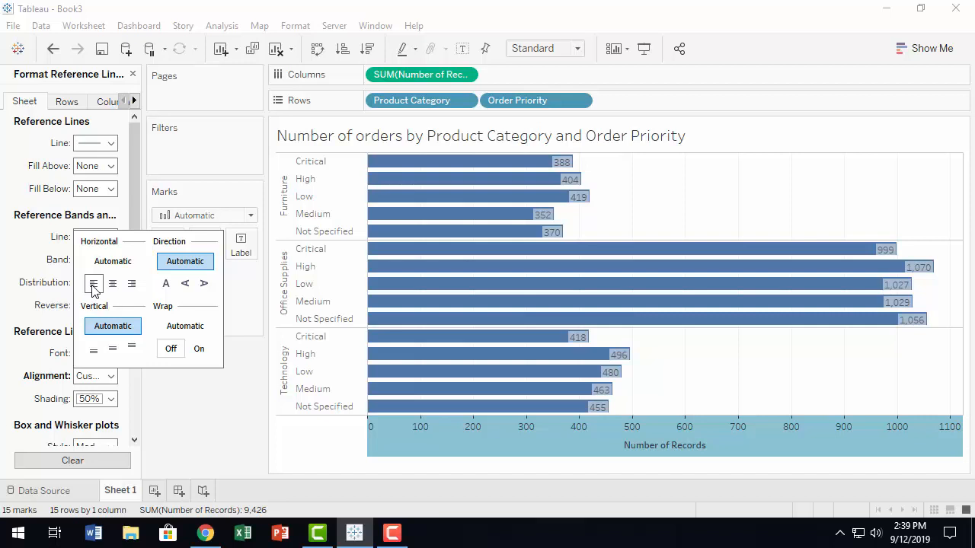
pyautogui.click(92, 284)
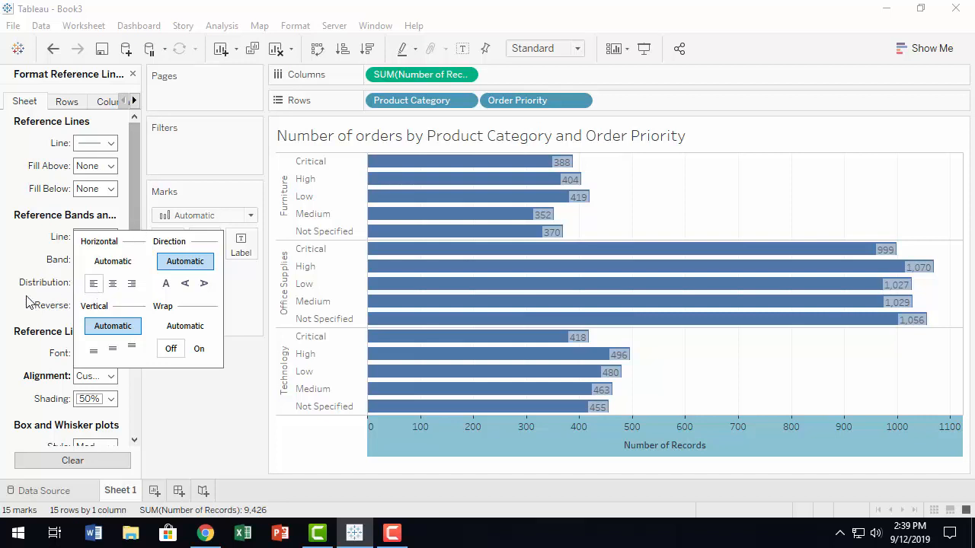
pyautogui.click(193, 428)
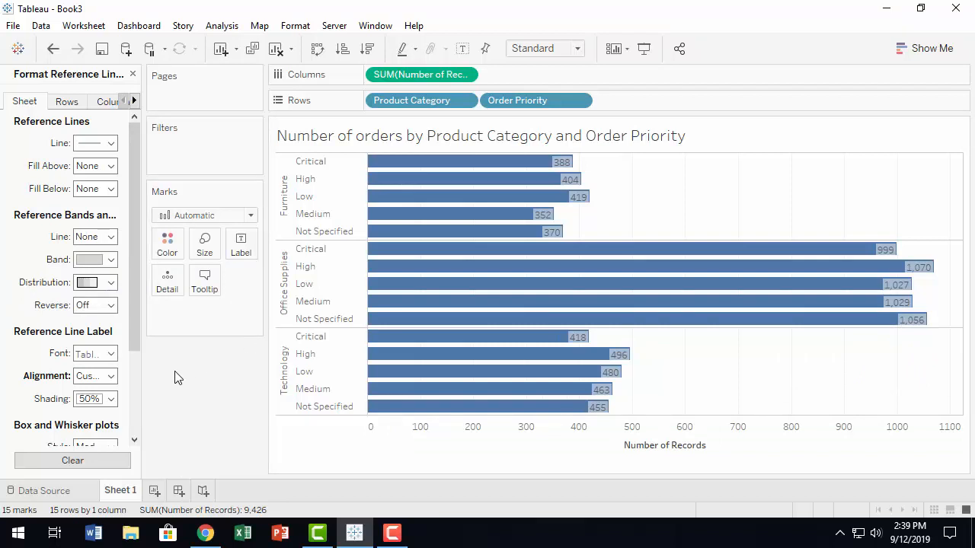
pyautogui.click(112, 403)
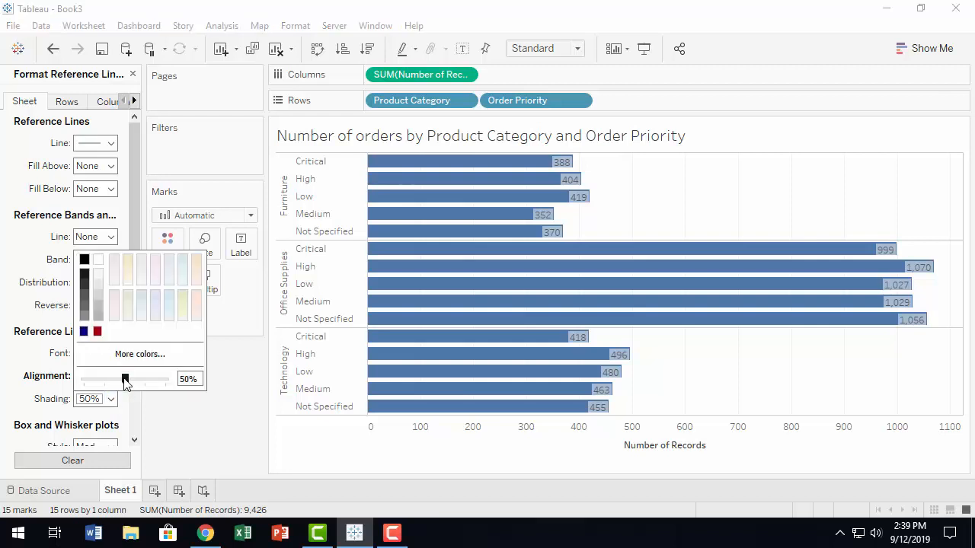
pyautogui.moveTo(125, 378); pyautogui.dragTo(64, 390)
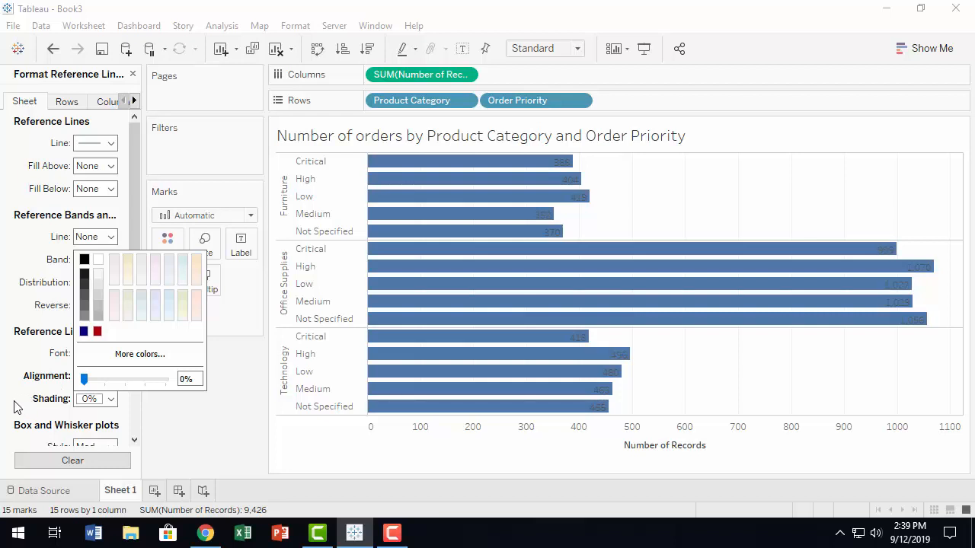
# Step: Try white shading behind the reference line labels, then bring the shading back to 0%
pyautogui.click(97, 263)
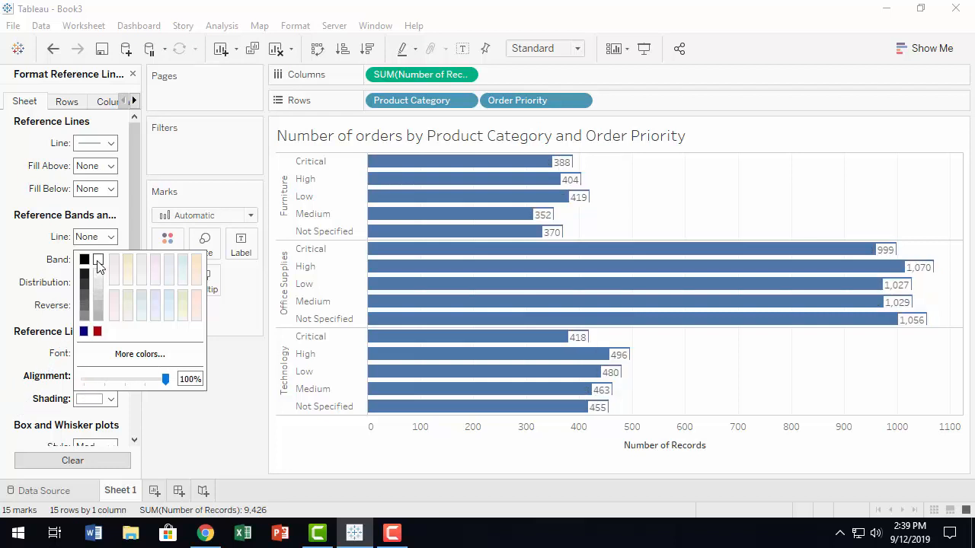
pyautogui.moveTo(165, 380); pyautogui.dragTo(76, 382)
pyautogui.click(200, 439)
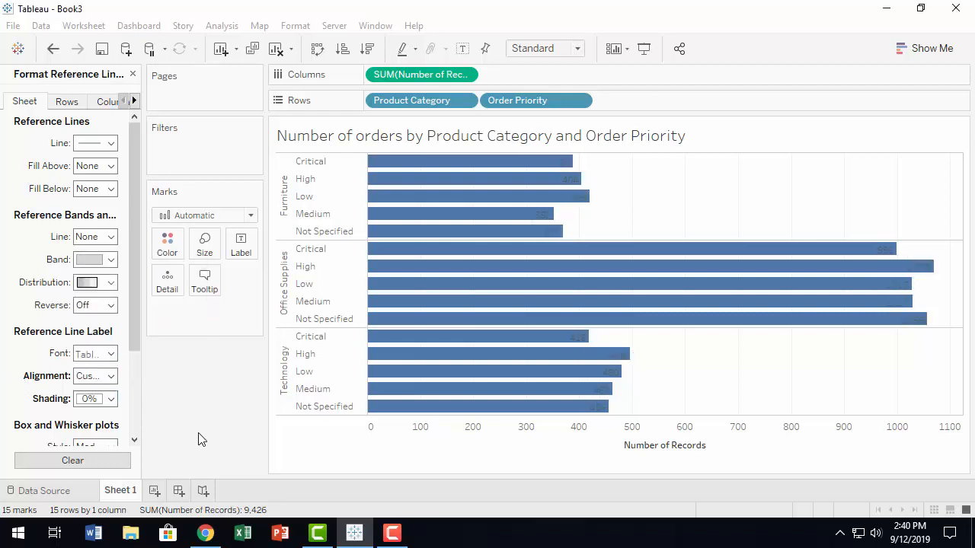
# Step: Set the font color of the reference line labels to white
pyautogui.click(110, 355)
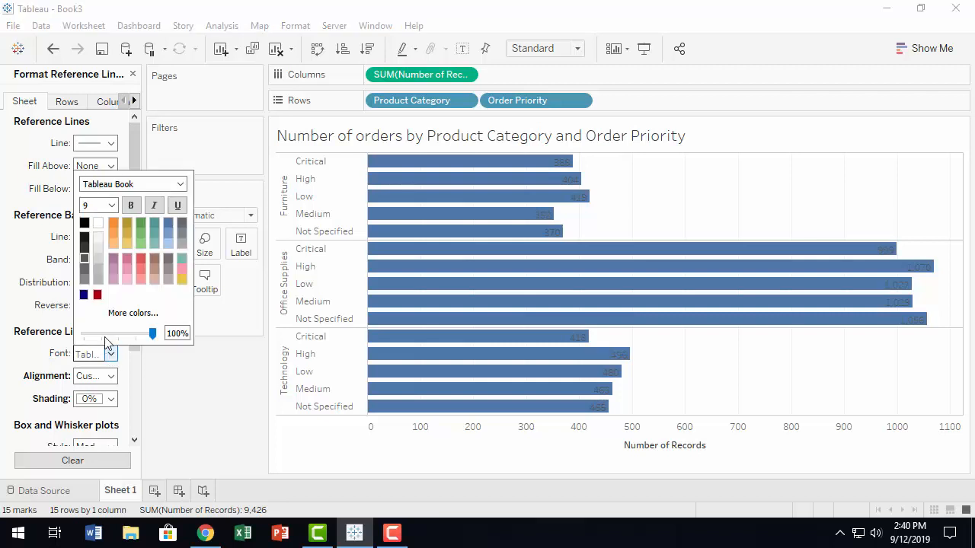
pyautogui.click(98, 224)
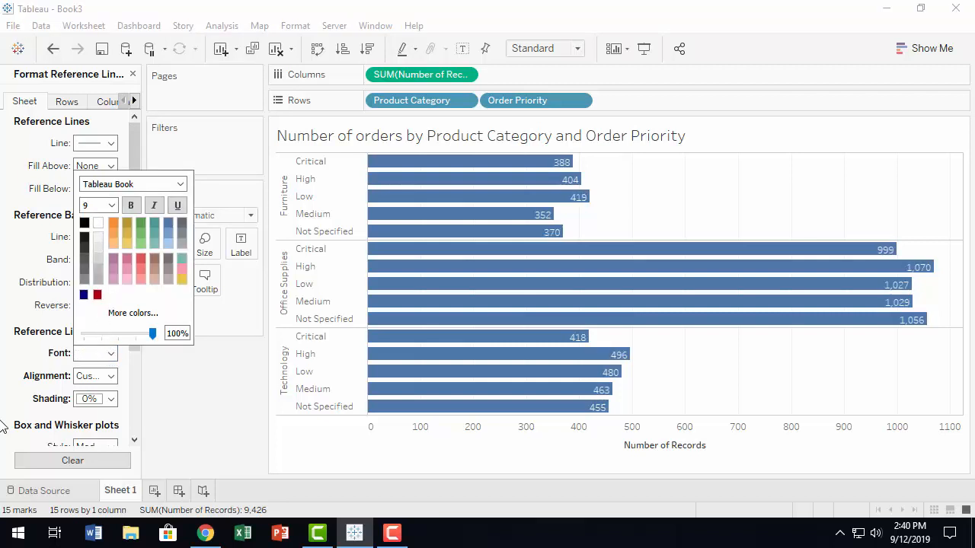
pyautogui.click(193, 424)
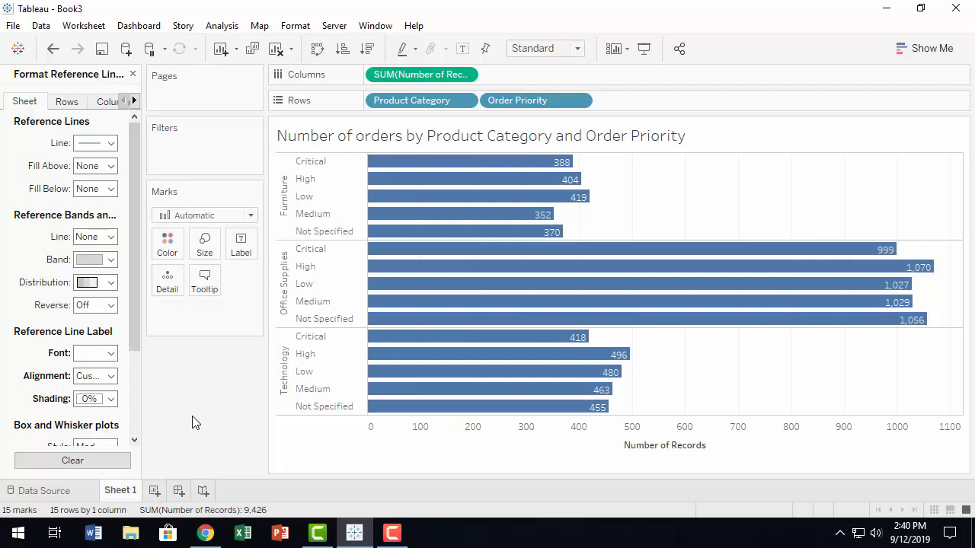
# Step: Keep the reference line labels aligned left horizontally and center them vertically within the bars, trying the top alignment along the way
pyautogui.click(111, 376)
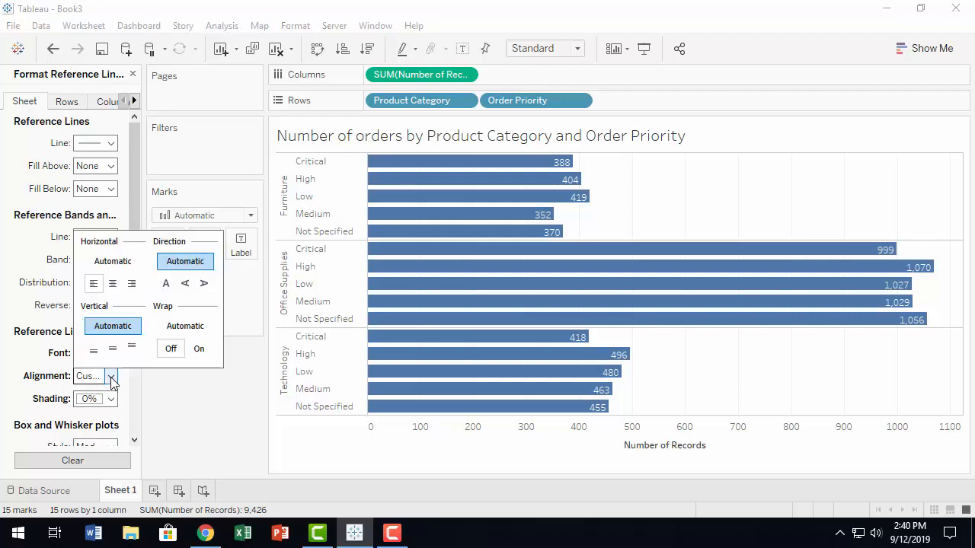
pyautogui.click(94, 284)
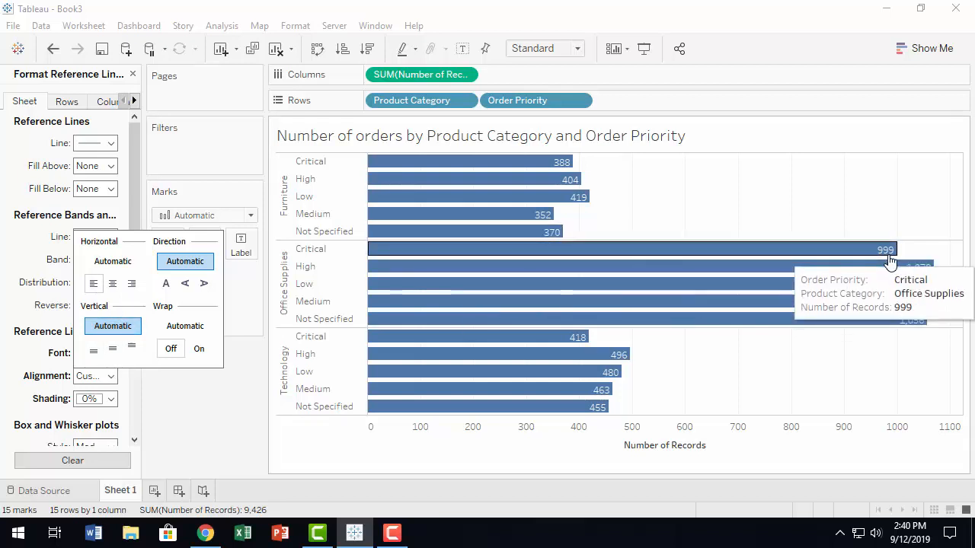
pyautogui.click(113, 351)
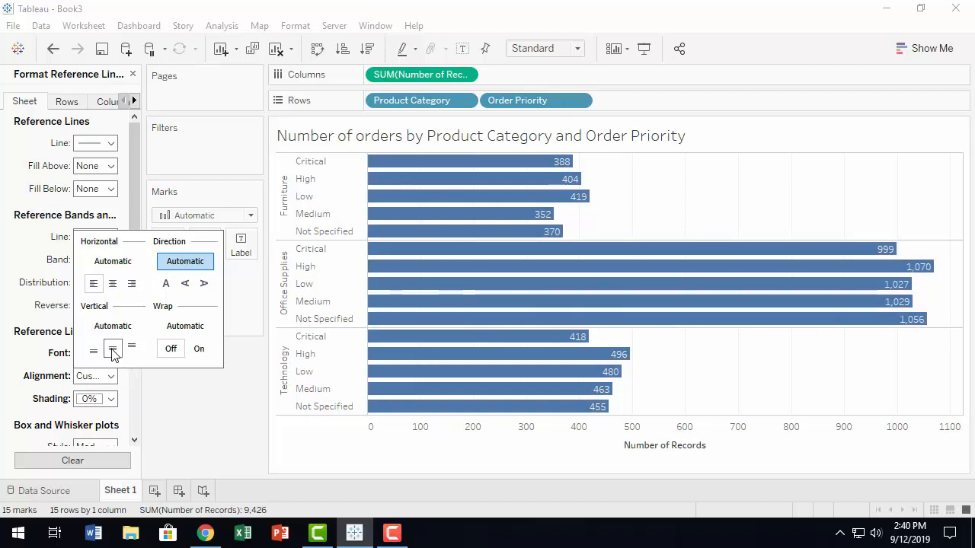
pyautogui.click(131, 348)
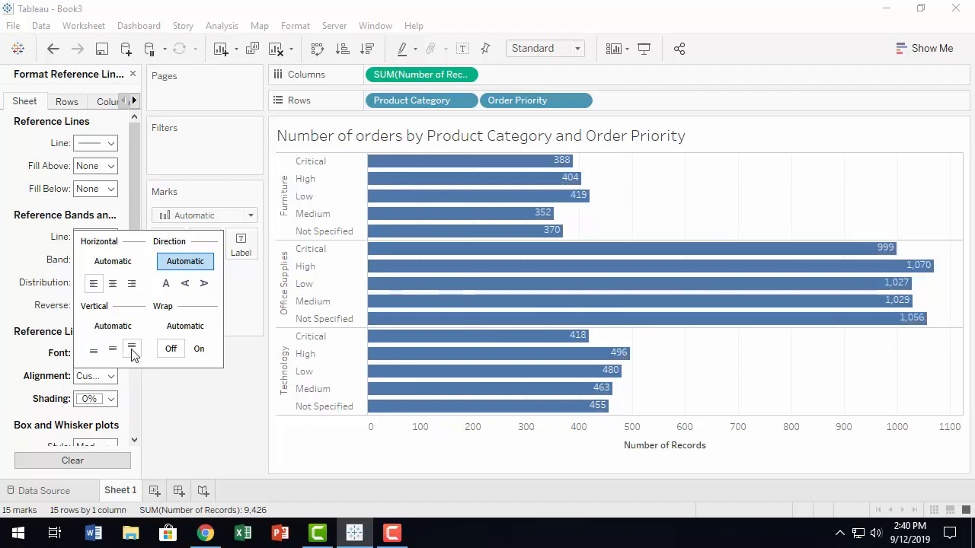
pyautogui.click(114, 352)
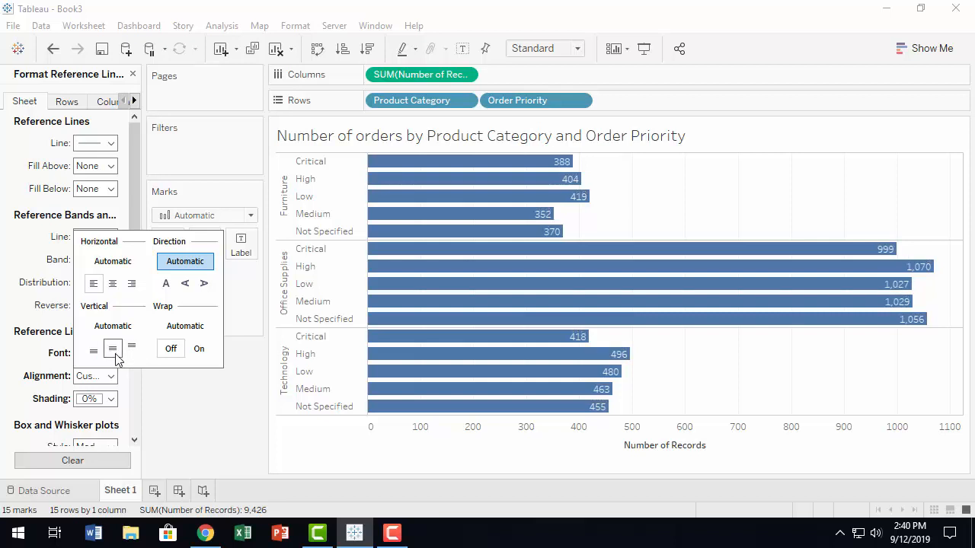
pyautogui.click(183, 417)
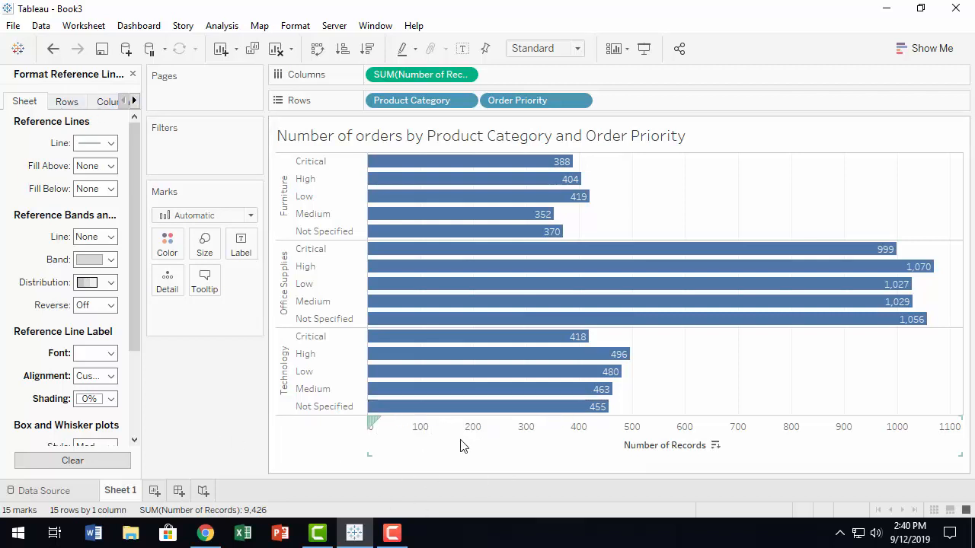
# Step: Check the label setting of the per-cell average reference line on the Number of Records axis
pyautogui.rightClick(482, 449)
pyautogui.click(503, 420)
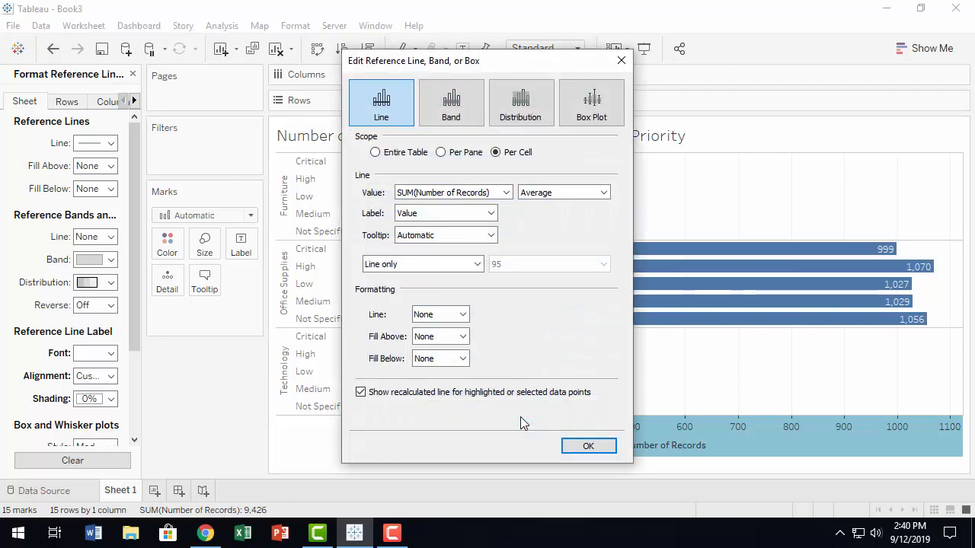
pyautogui.click(491, 214)
pyautogui.click(491, 217)
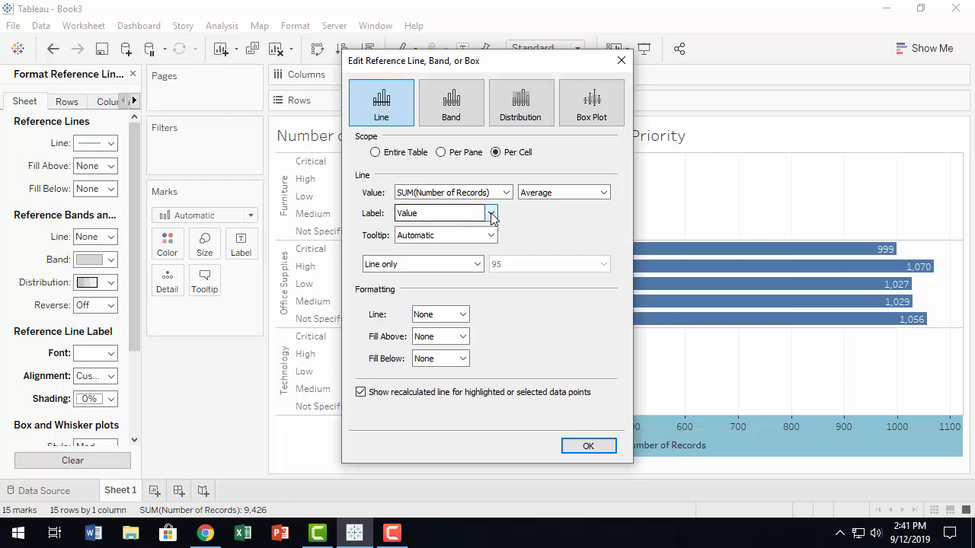
pyautogui.click(603, 444)
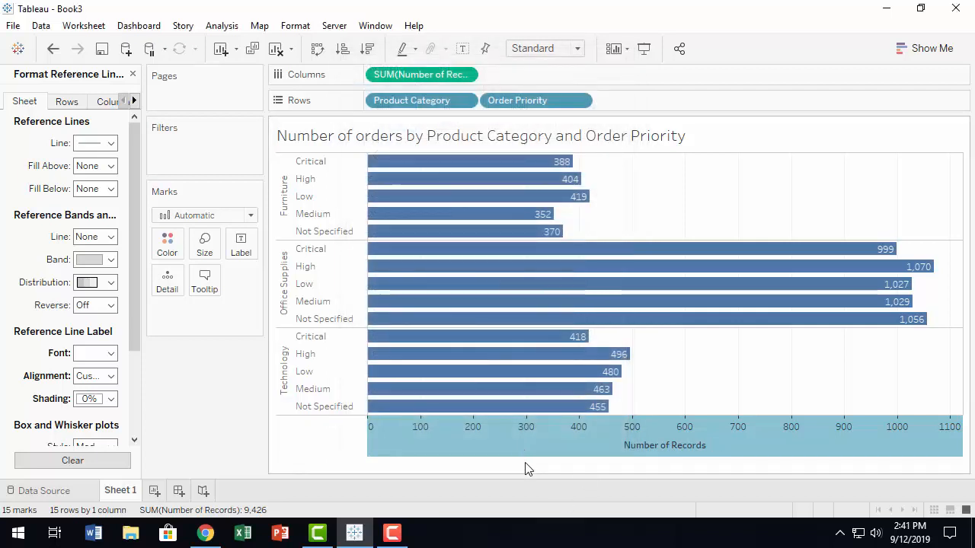
# Step: Add an average line per pane to the bar chart and open the new reference line for editing
pyautogui.click(133, 76)
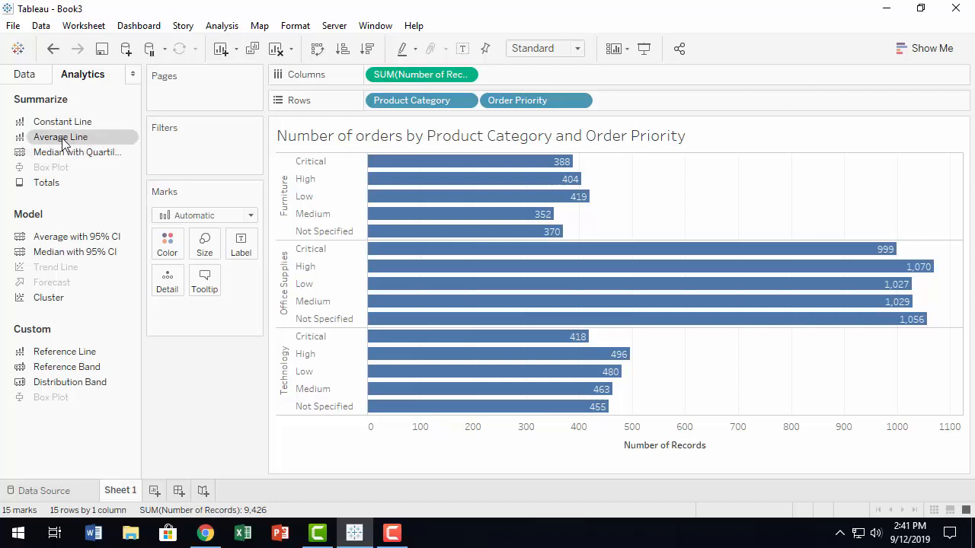
pyautogui.moveTo(71, 136); pyautogui.dragTo(462, 194)
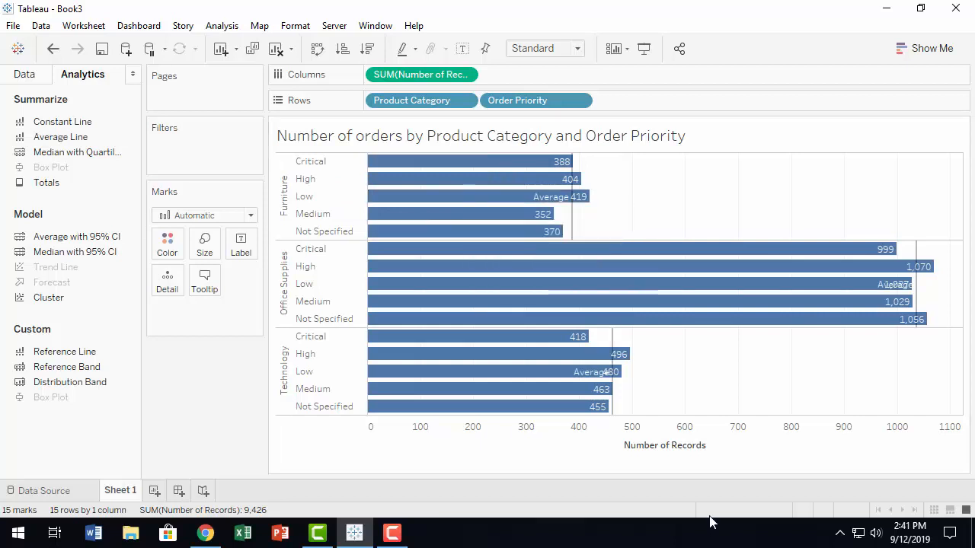
pyautogui.rightClick(594, 440)
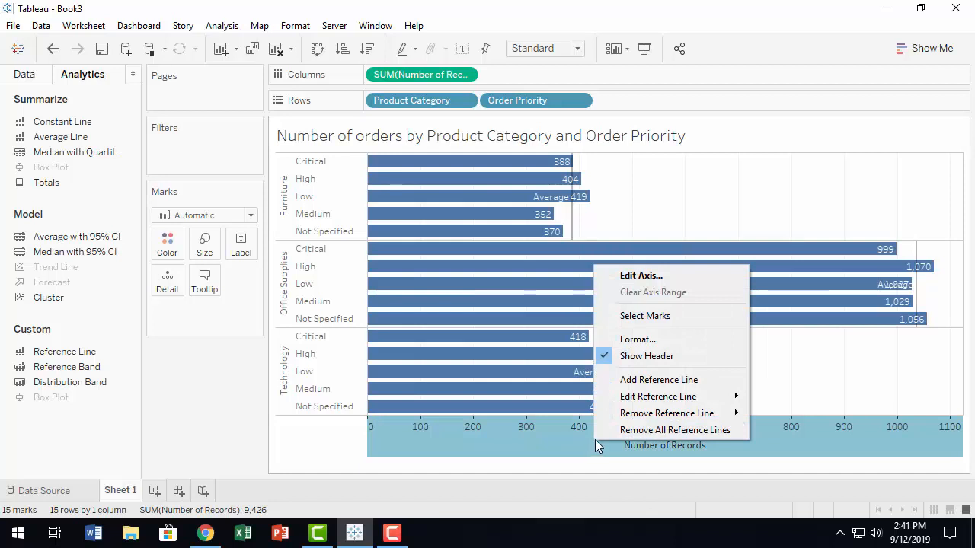
pyautogui.moveTo(693, 400)
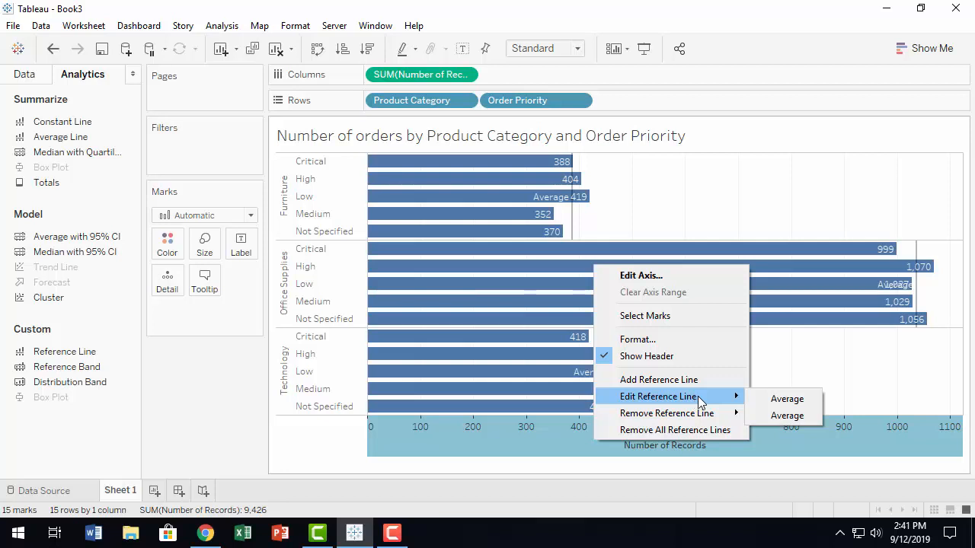
pyautogui.click(803, 418)
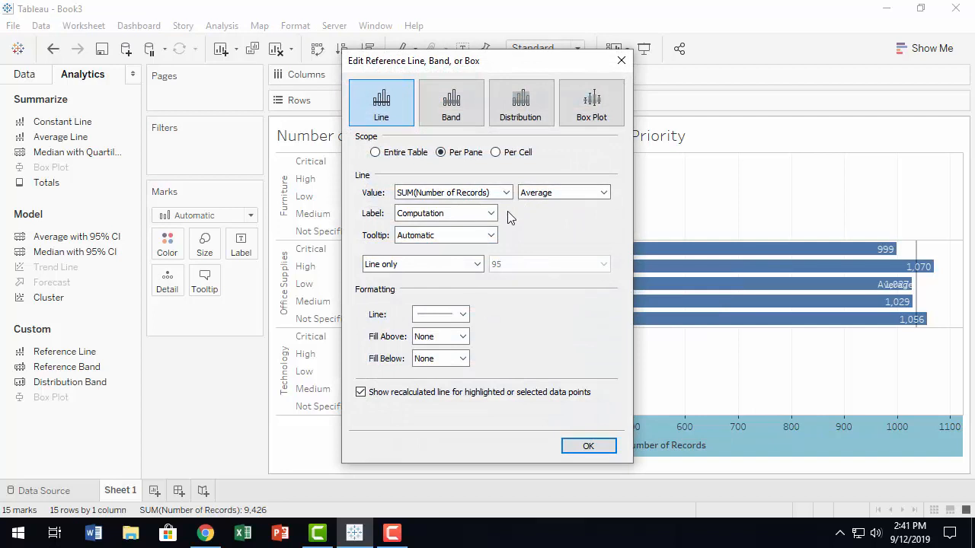
pyautogui.moveTo(533, 69); pyautogui.dragTo(777, 70)
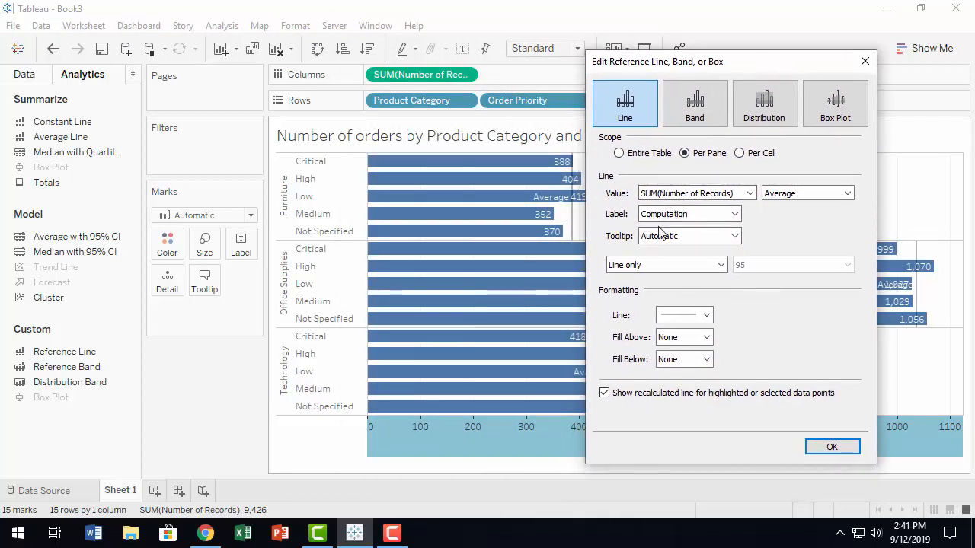
# Step: Try the Custom label type on the per-pane average line, look over its insertable fields, and return the label to Computation
pyautogui.click(735, 216)
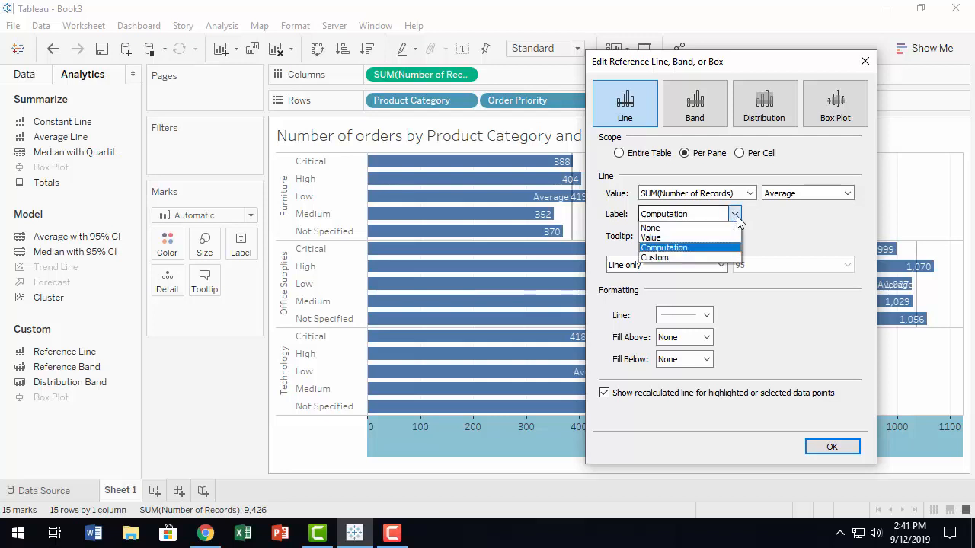
pyautogui.click(688, 258)
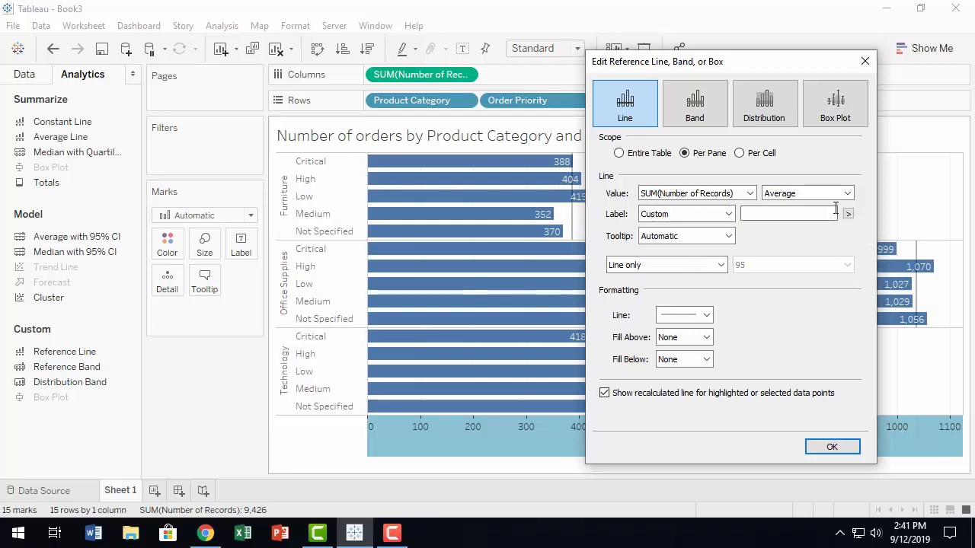
pyautogui.click(847, 215)
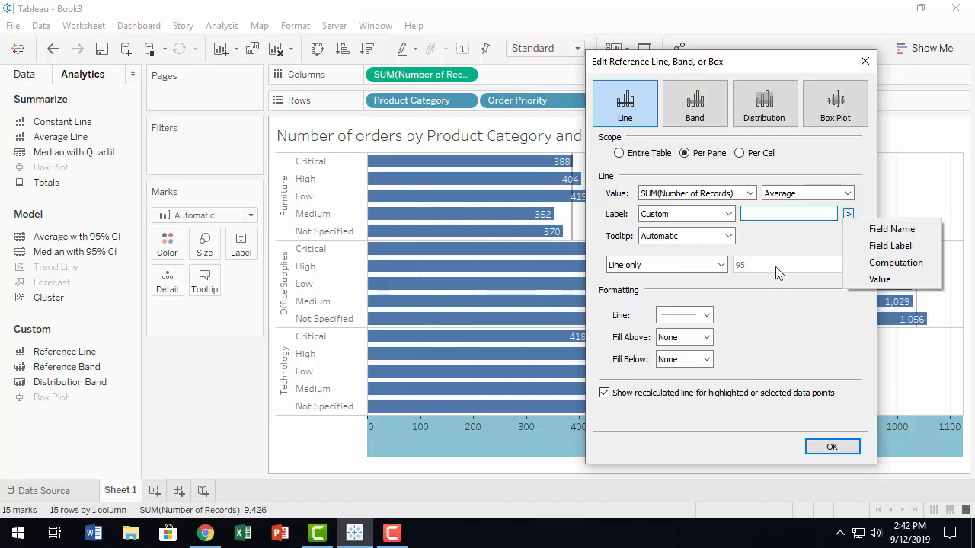
pyautogui.click(773, 238)
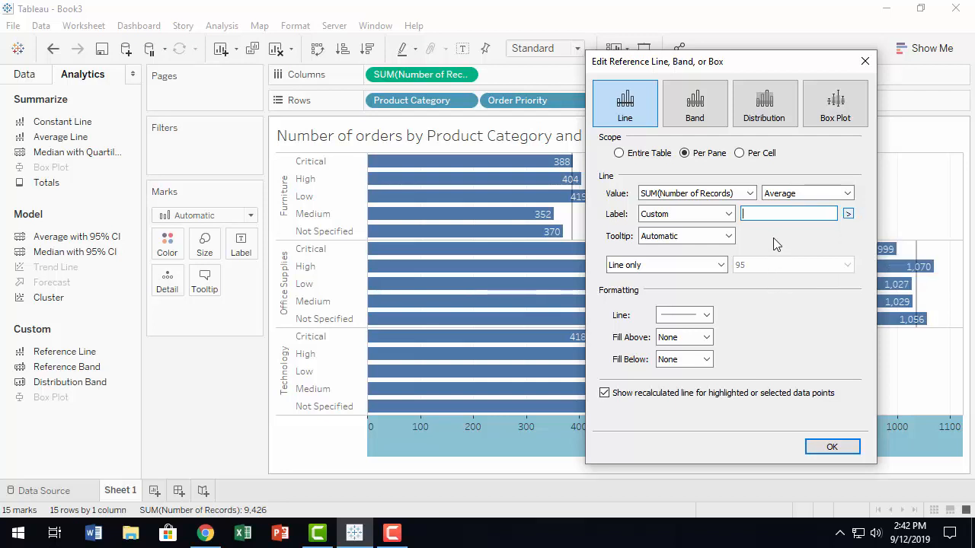
pyautogui.click(728, 214)
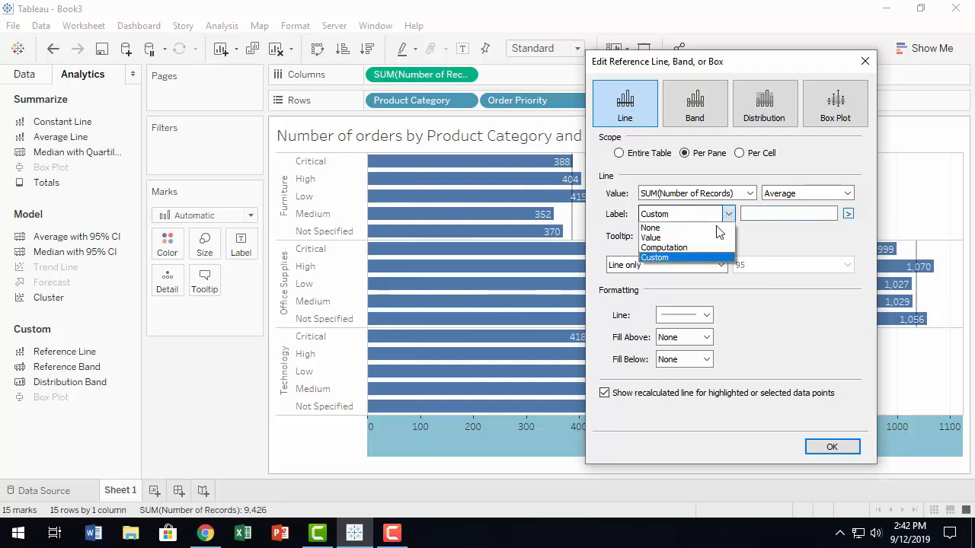
pyautogui.click(715, 247)
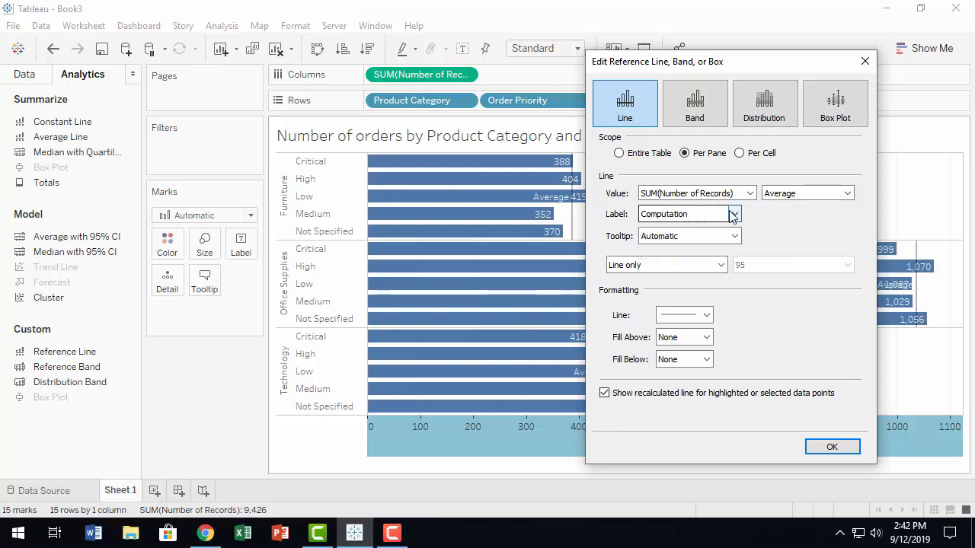
# Step: Give the per-pane average line a custom label made of Field Name followed by Value
pyautogui.click(735, 215)
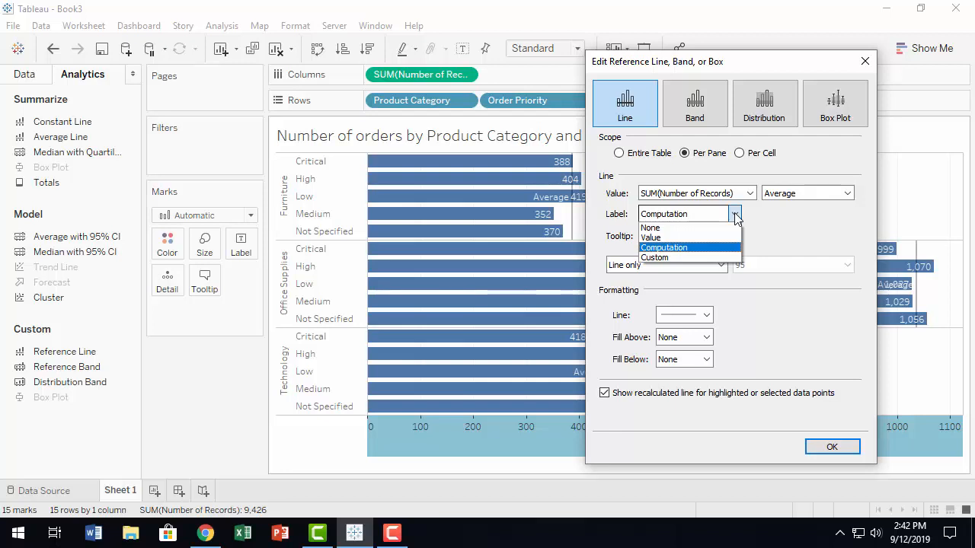
pyautogui.click(708, 258)
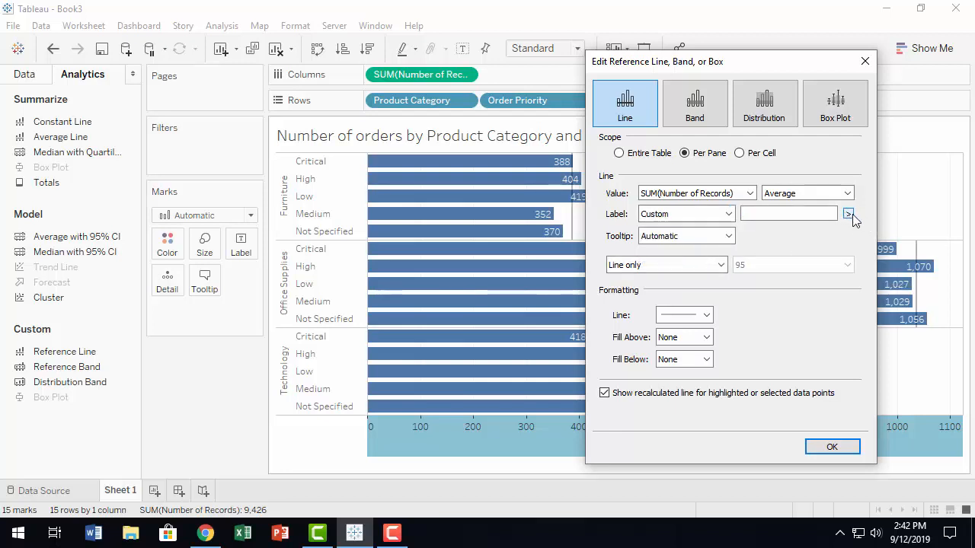
pyautogui.click(849, 216)
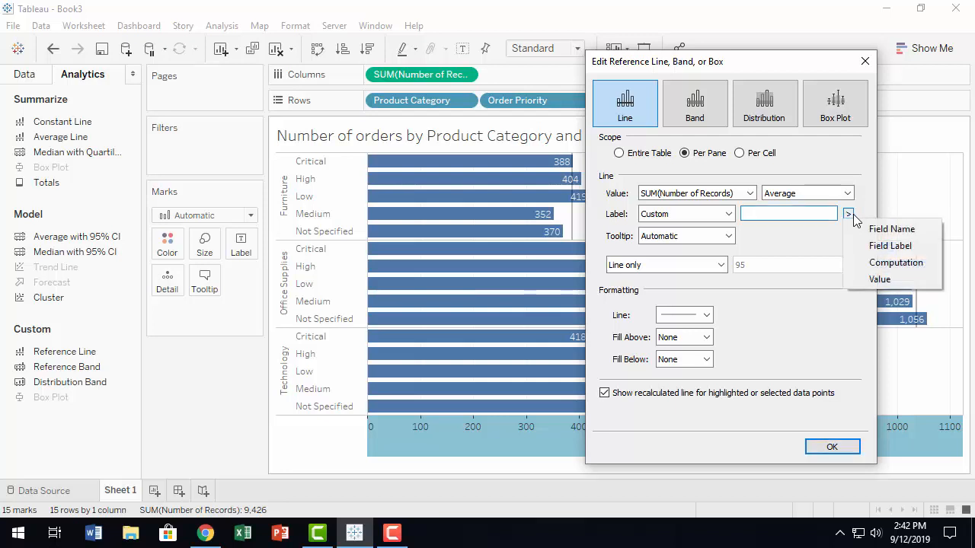
pyautogui.click(907, 235)
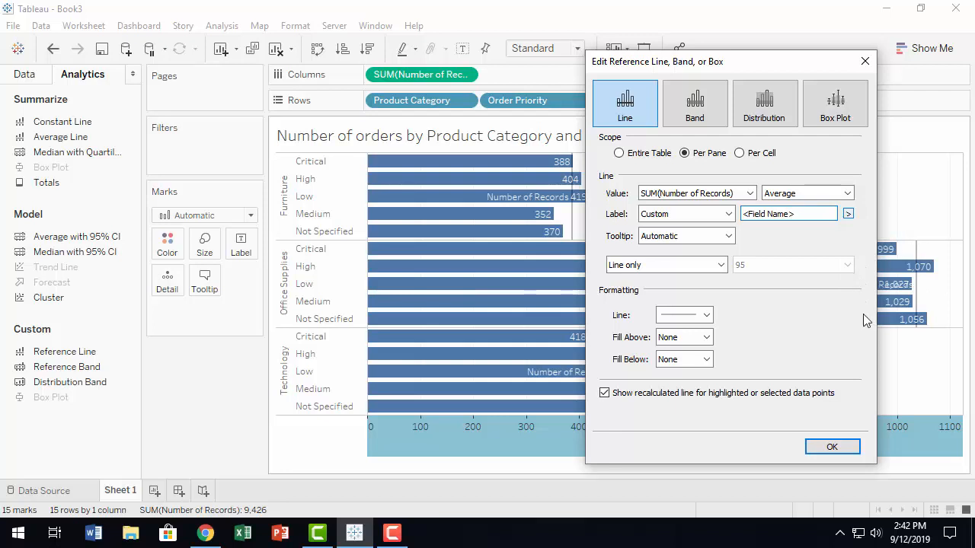
pyautogui.click(848, 215)
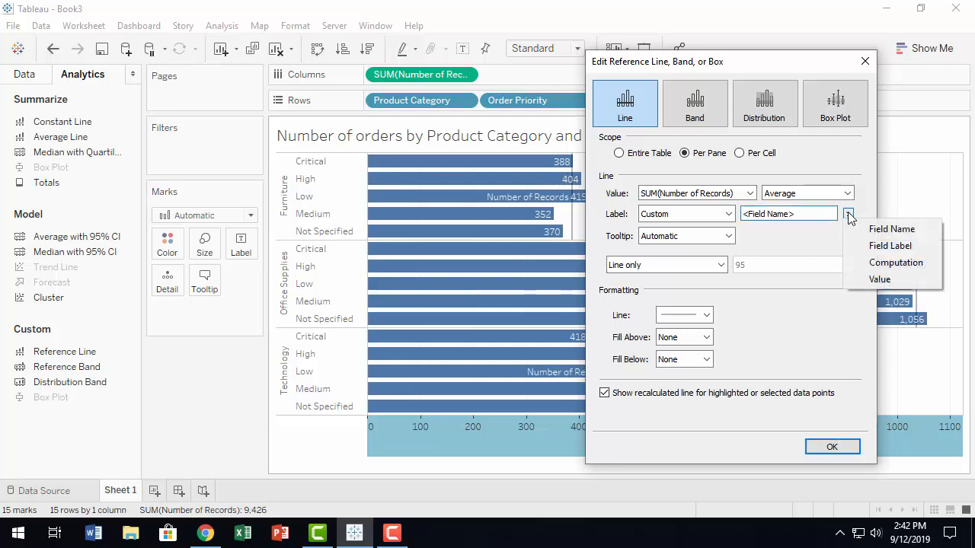
pyautogui.click(900, 280)
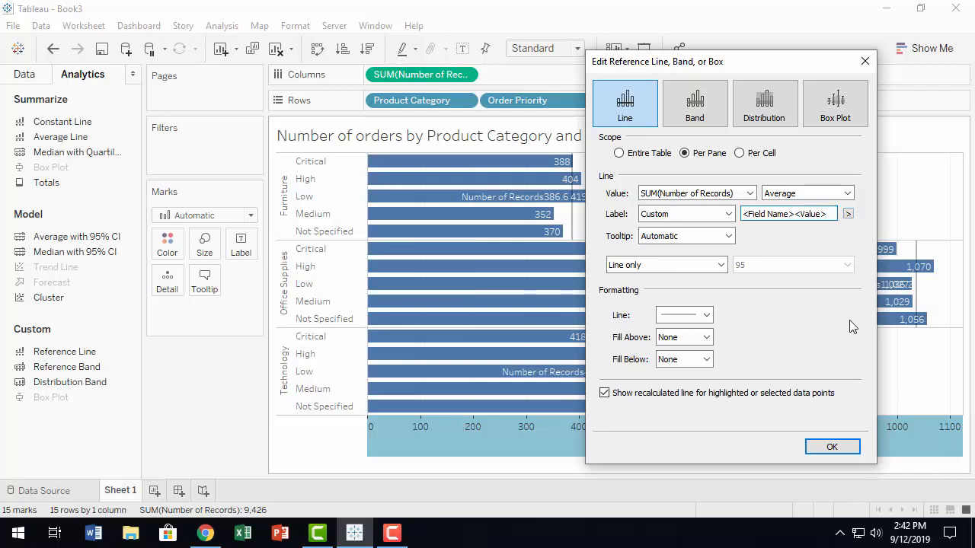
pyautogui.click(851, 214)
pyautogui.click(850, 216)
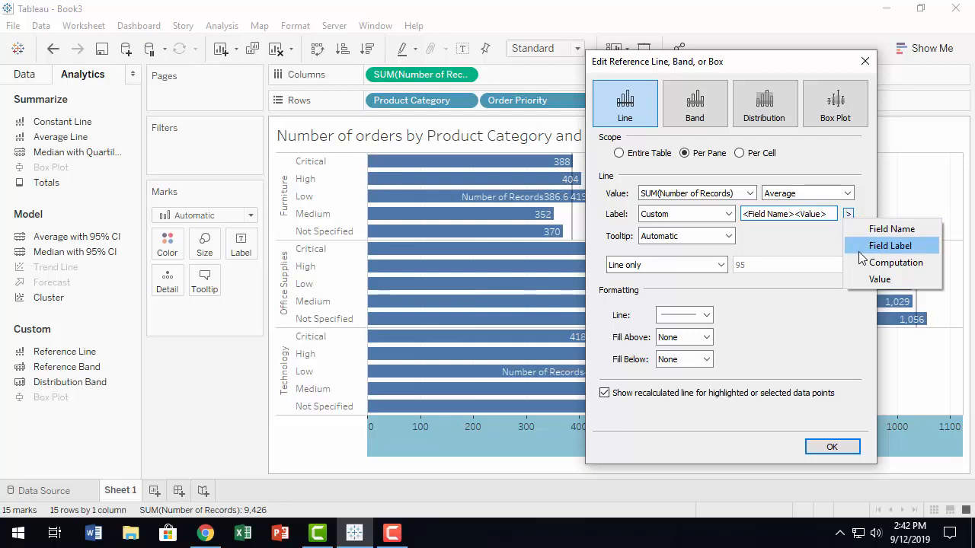
pyautogui.click(832, 447)
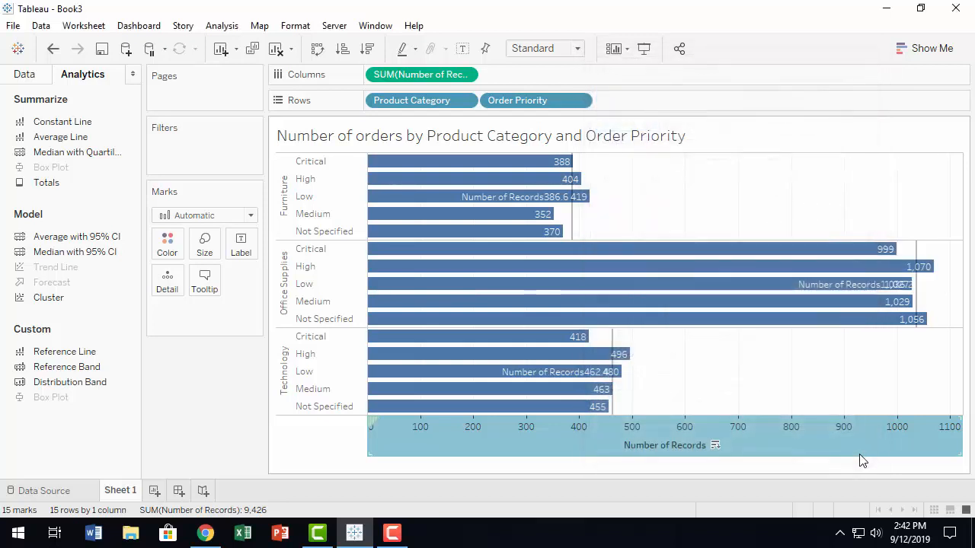
# Step: Undo the custom label edits and the added per-pane average line
pyautogui.click(52, 50)
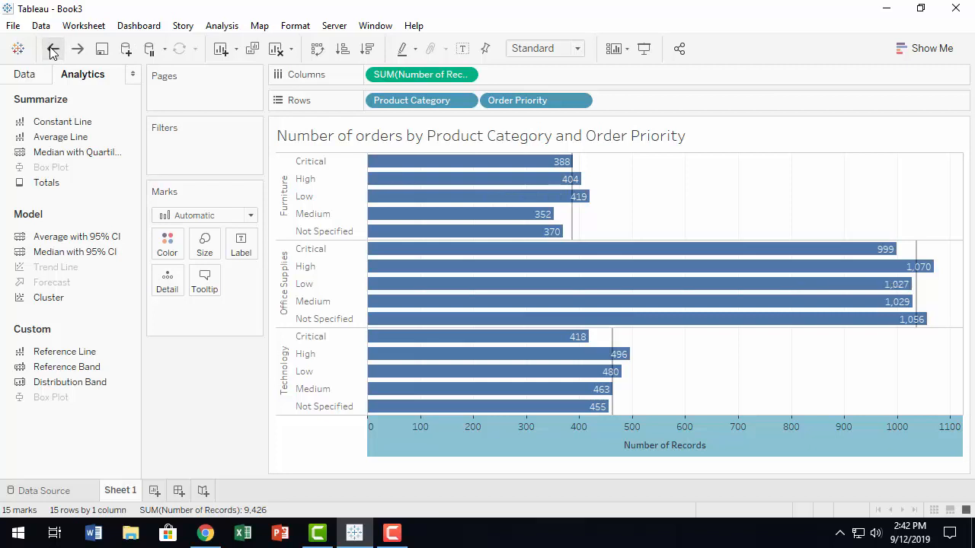
pyautogui.click(51, 50)
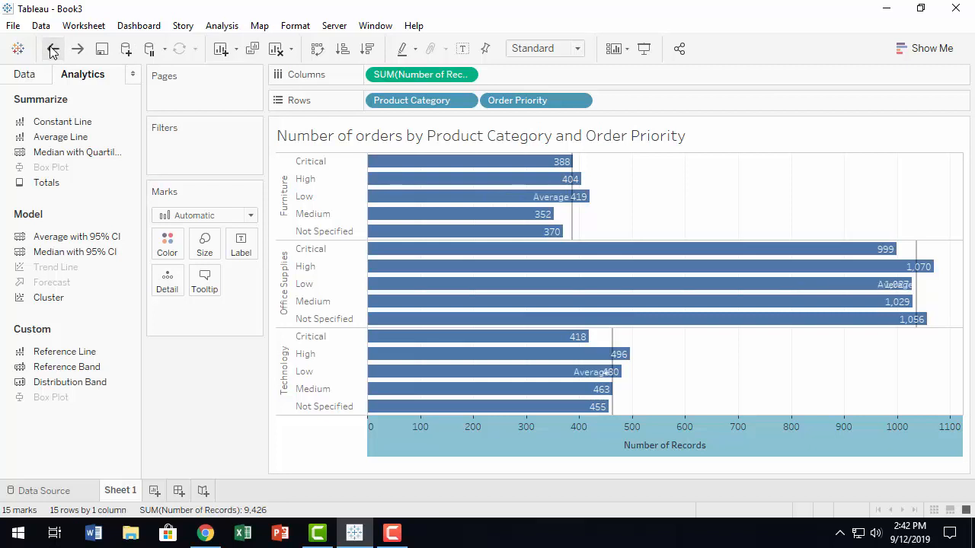
pyautogui.click(53, 51)
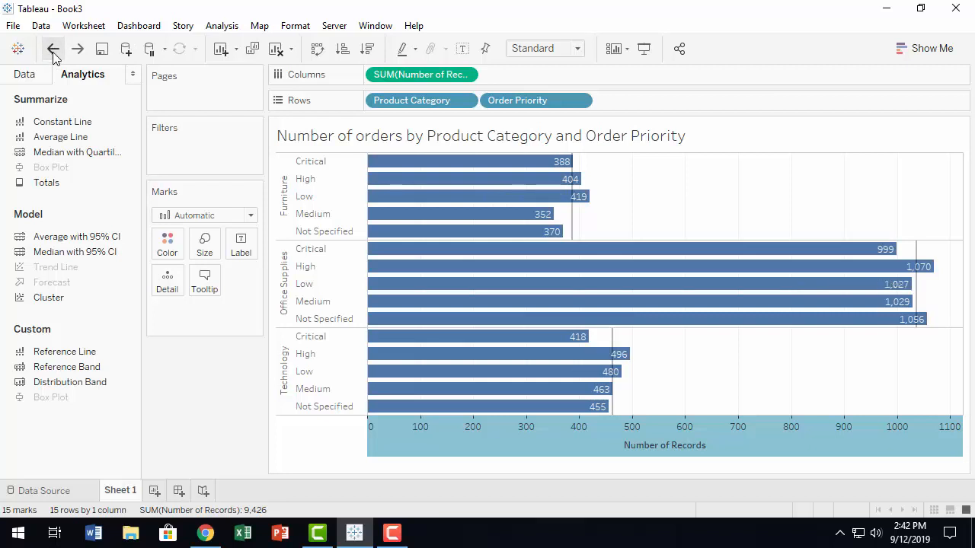
pyautogui.click(53, 50)
pyautogui.click(52, 50)
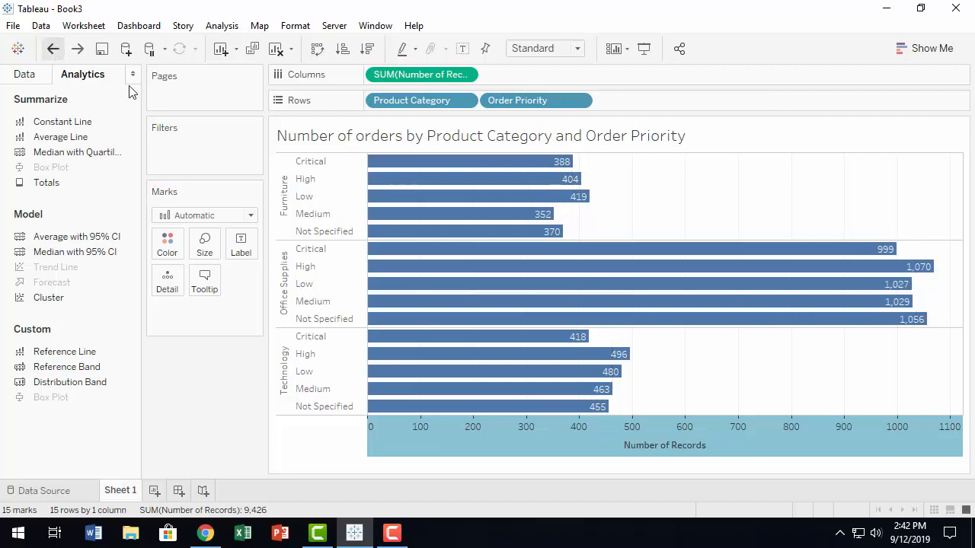